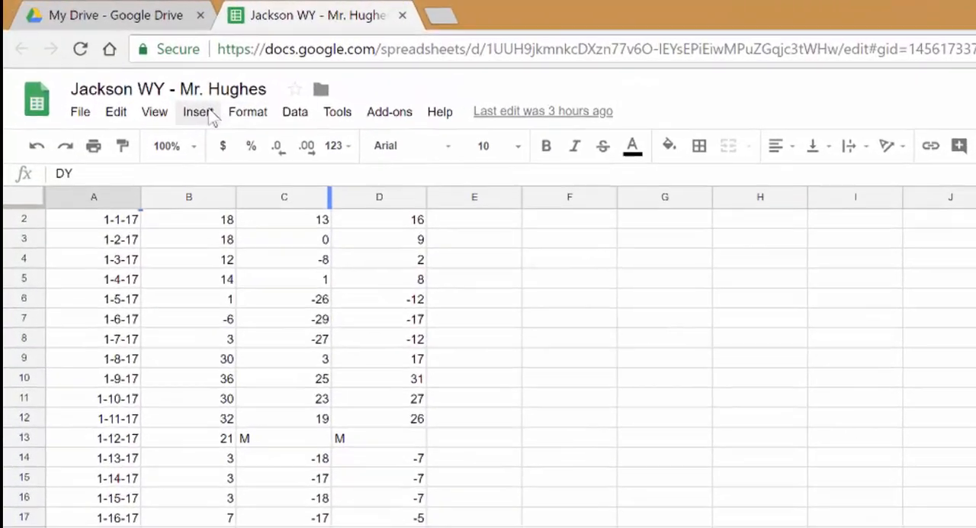
- Insert a line chart from the temperature data and turn on smooth lines in its chart style
{"action": "left_click", "coordinate": [122, 69]}
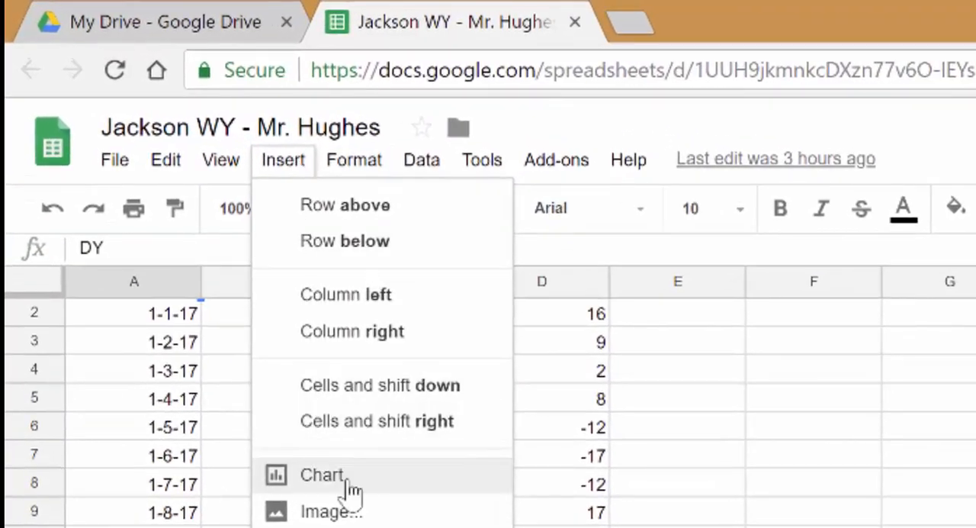
{"action": "left_click", "coordinate": [323, 475]}
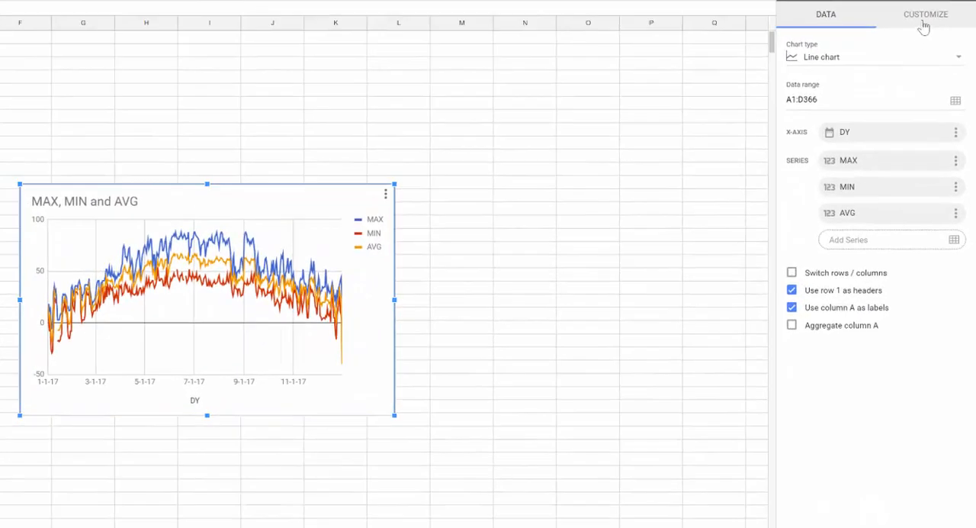
{"action": "left_click", "coordinate": [926, 23]}
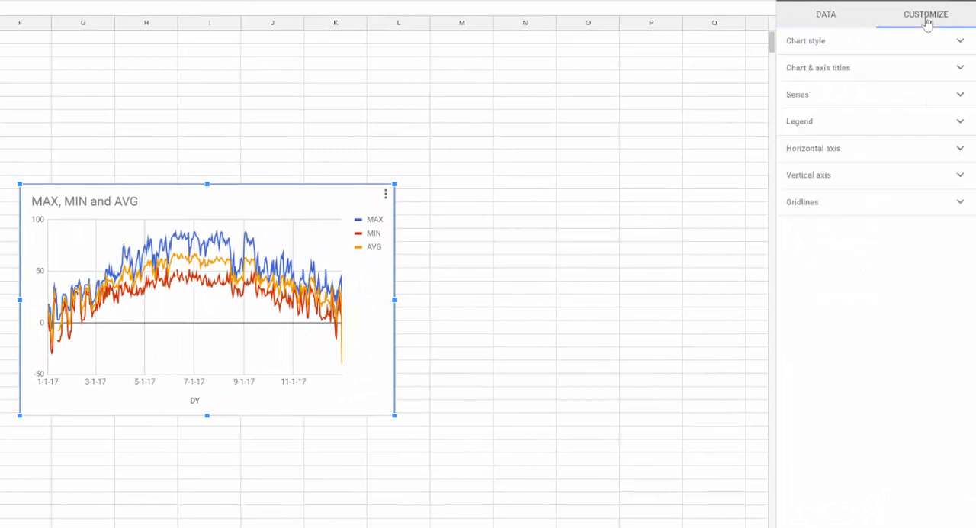
{"action": "left_click", "coordinate": [958, 41]}
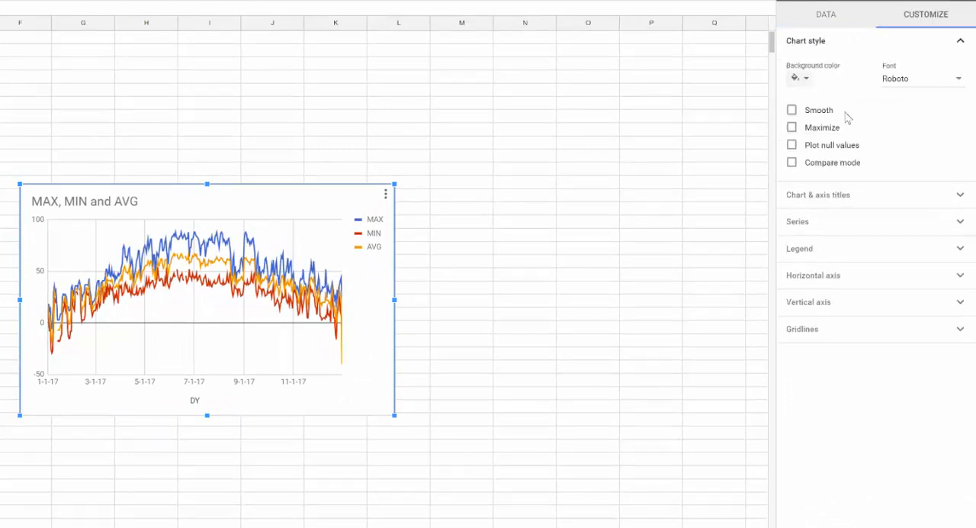
{"action": "left_click", "coordinate": [792, 111]}
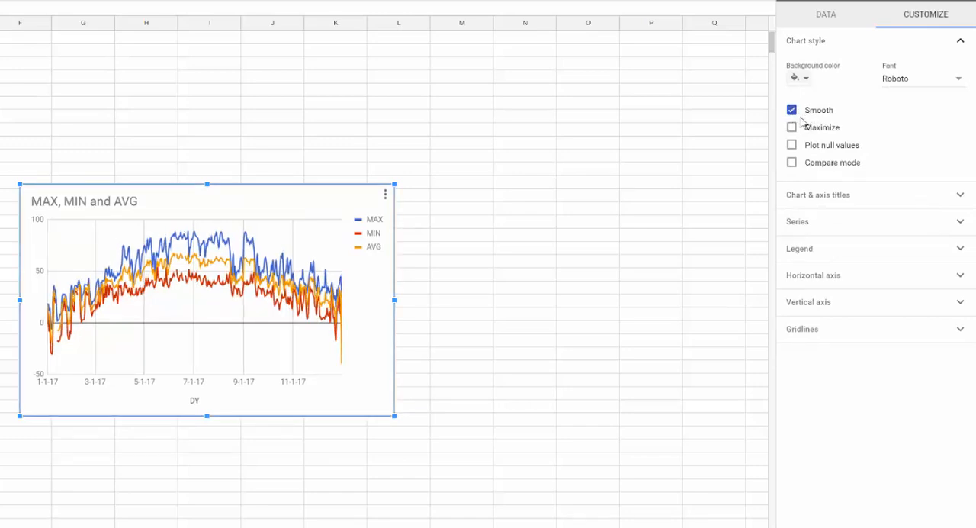
- Change the chart title to "Annual Temperatures of Jackson WY"
{"action": "left_click", "coordinate": [960, 198]}
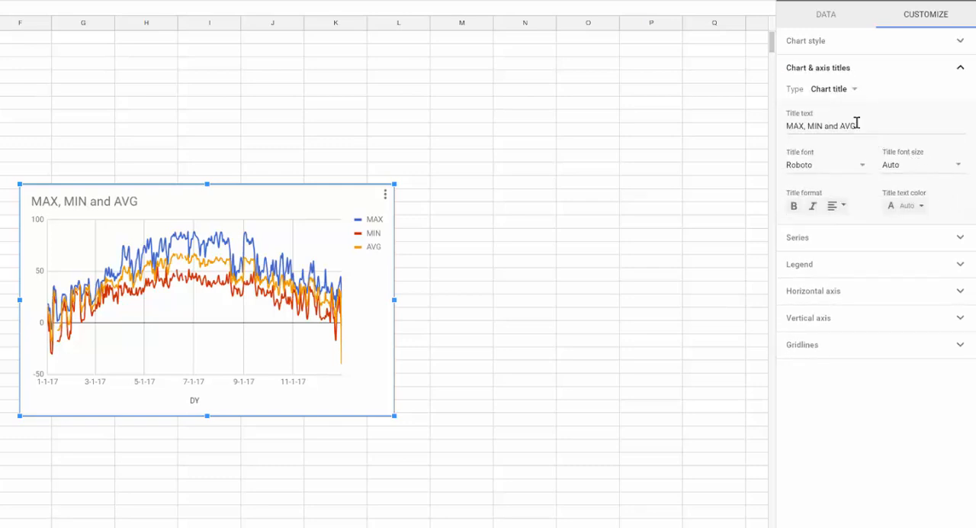
{"action": "left_click_drag", "start_coordinate": [873, 122], "coordinate": [723, 126]}
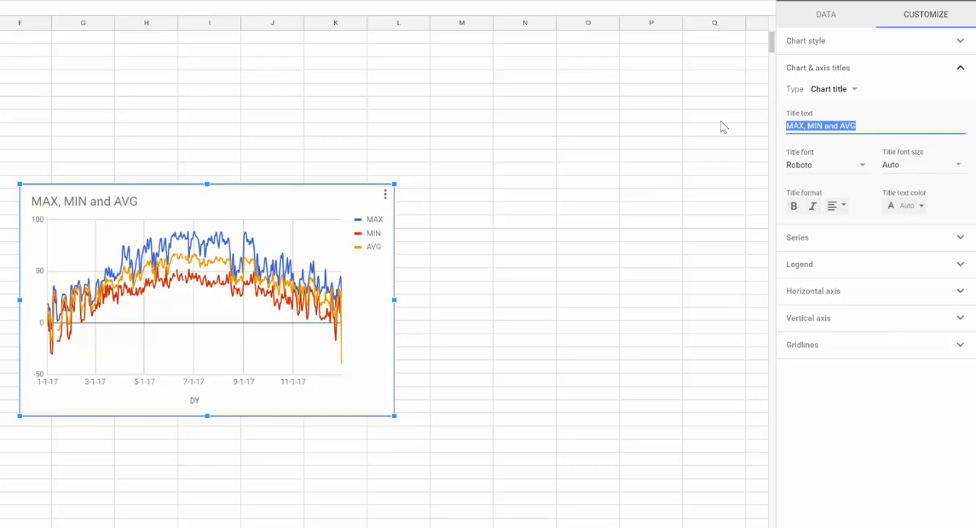
{"action": "type", "text": "Annual Temperatures o"}
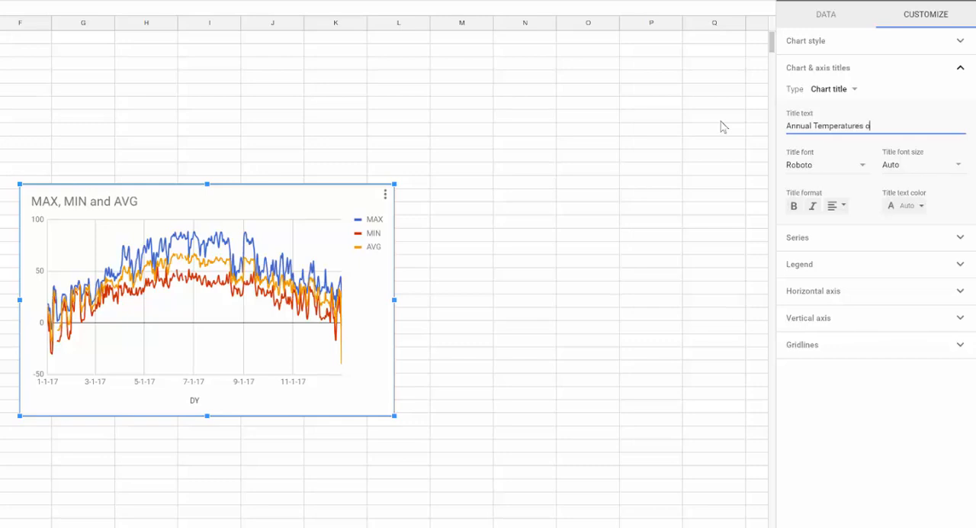
{"action": "type", "text": "f Jackson WY"}
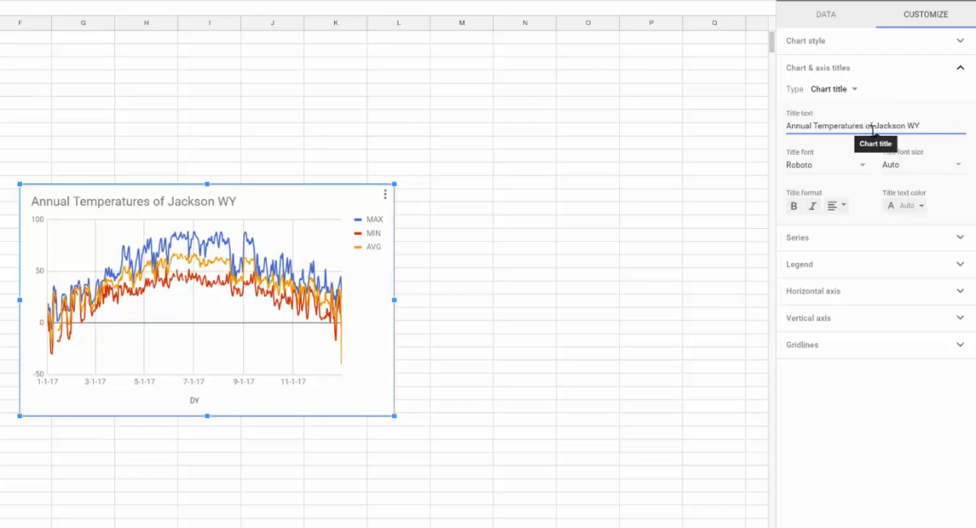
- Set the chart's horizontal axis title to "Date"
{"action": "left_click", "coordinate": [839, 89]}
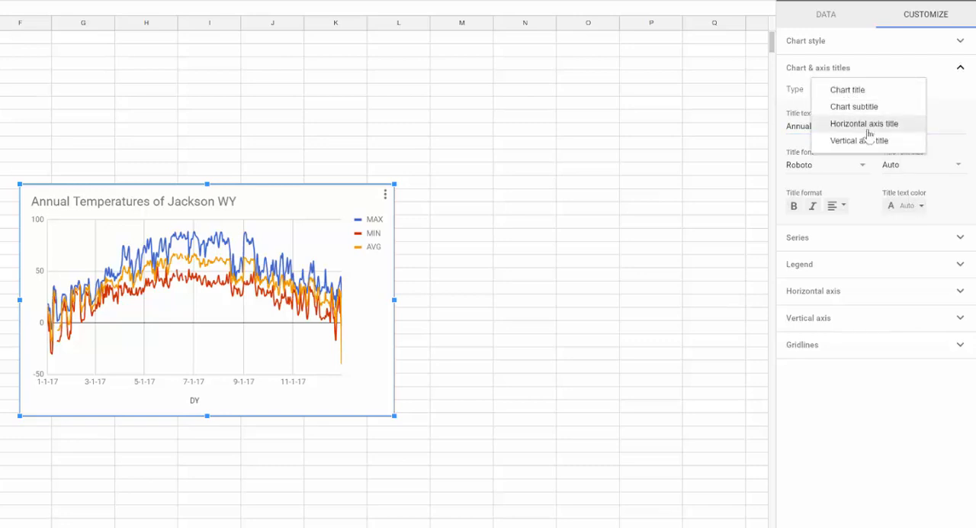
{"action": "left_click", "coordinate": [936, 118]}
{"action": "left_click", "coordinate": [845, 92]}
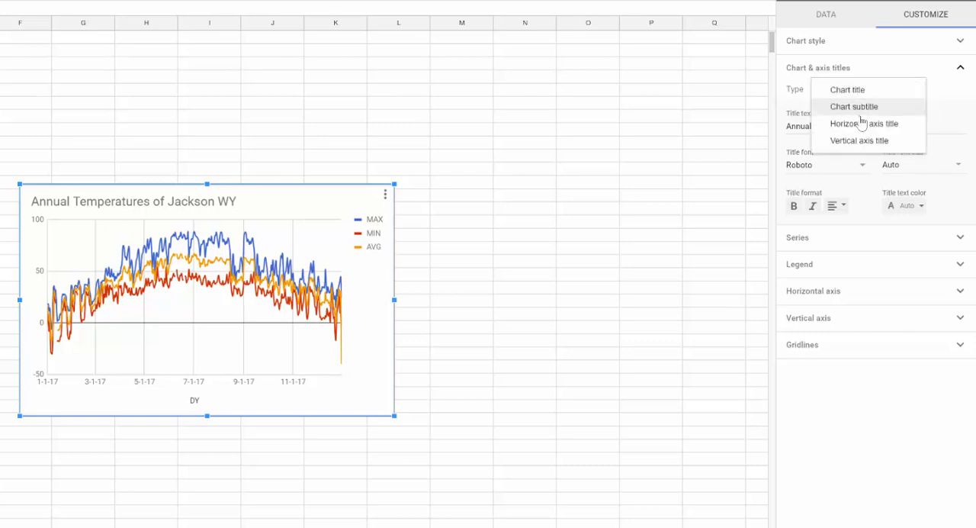
{"action": "left_click", "coordinate": [865, 124]}
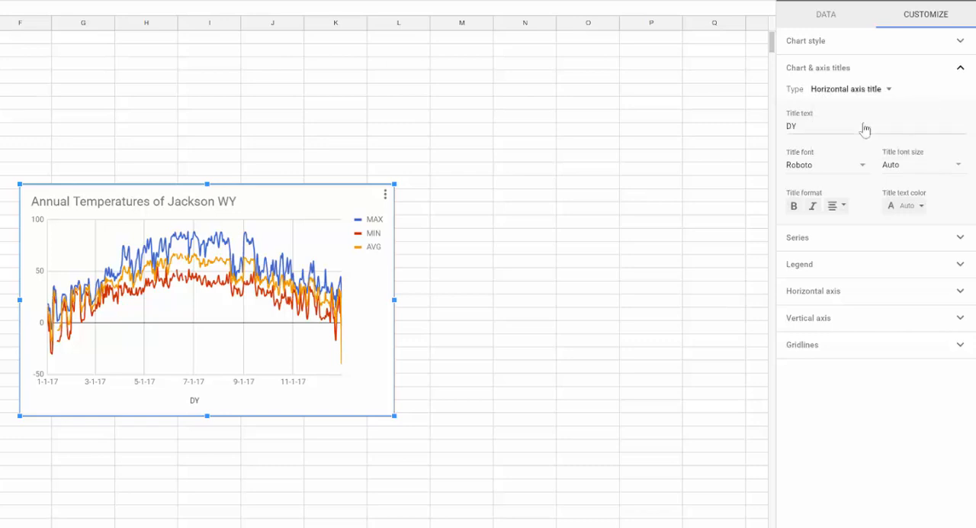
{"action": "left_click", "coordinate": [840, 127]}
{"action": "left_click_drag", "start_coordinate": [840, 127], "coordinate": [779, 128]}
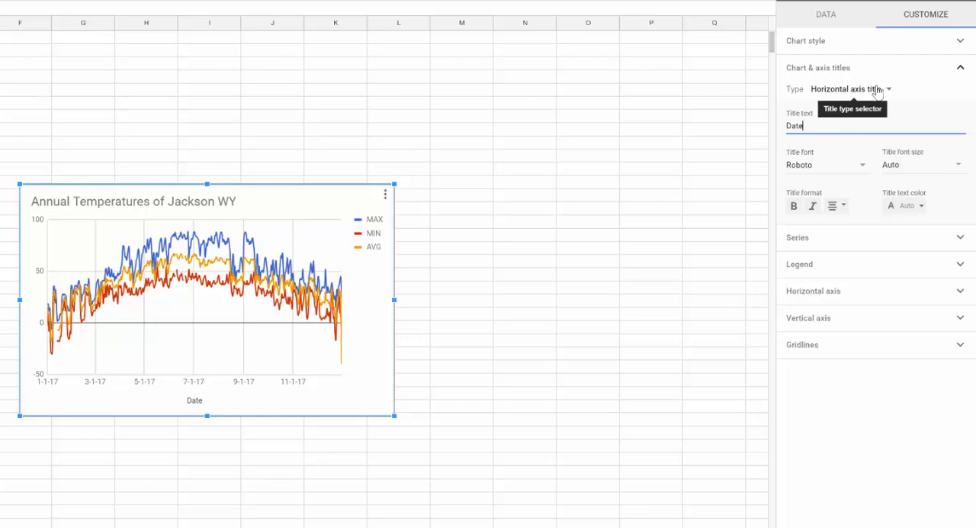
- Set the chart's vertical axis title to "Temperature (*F)"
{"action": "left_click", "coordinate": [877, 90]}
{"action": "left_click", "coordinate": [869, 105]}
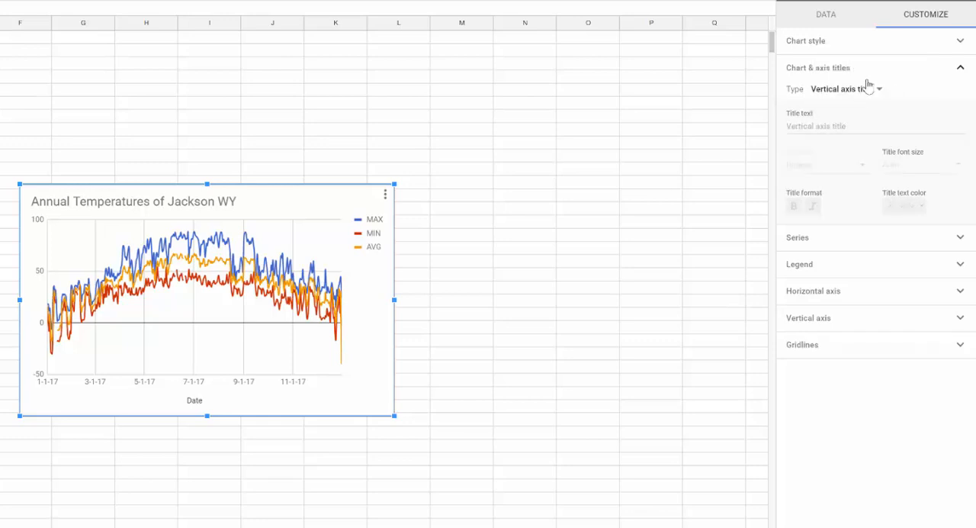
{"action": "left_click", "coordinate": [855, 126]}
{"action": "type", "text": "Temperature (°F"}
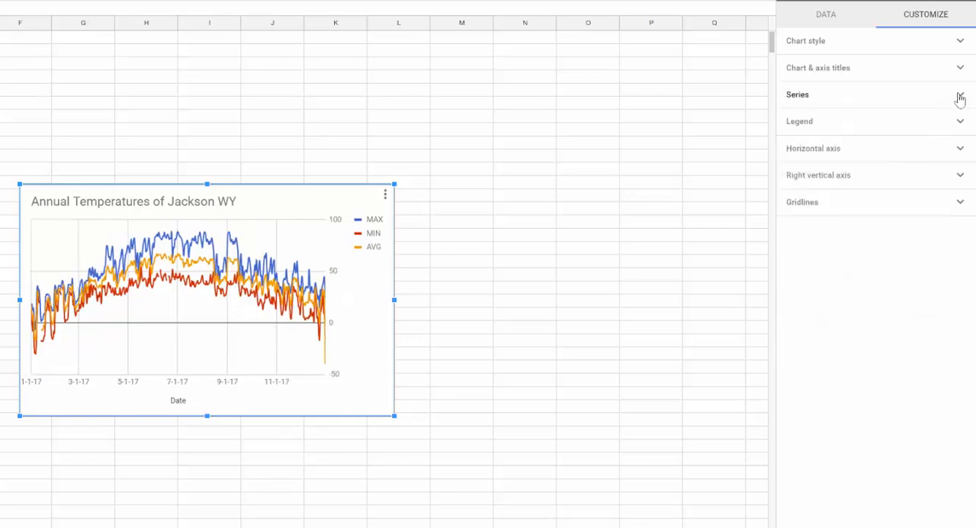
- Put all series on the right axis and color the MAX series red
{"action": "left_click", "coordinate": [960, 96]}
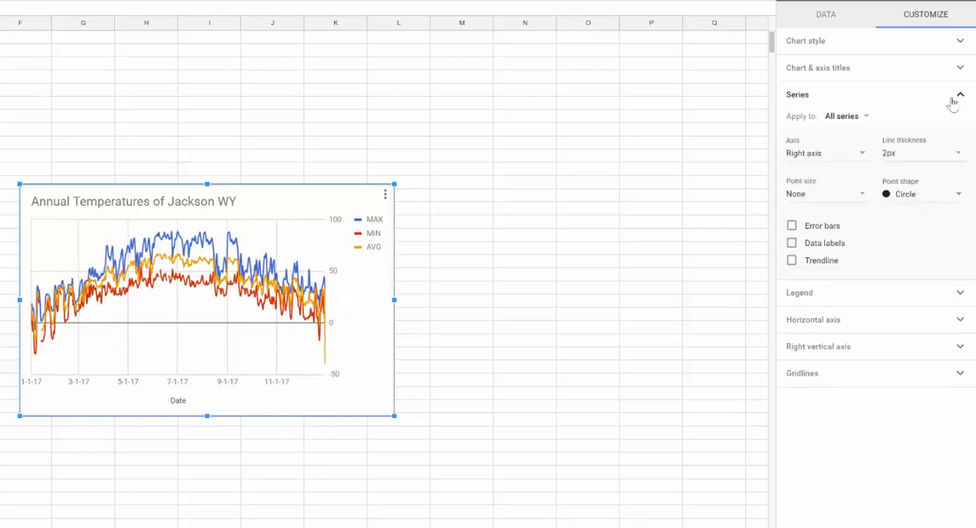
{"action": "left_click", "coordinate": [866, 118]}
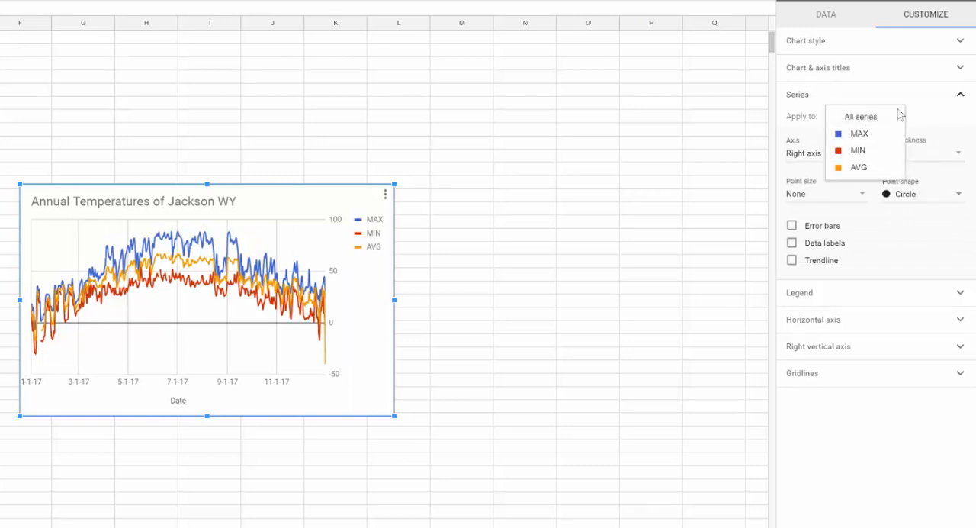
{"action": "left_click", "coordinate": [899, 115]}
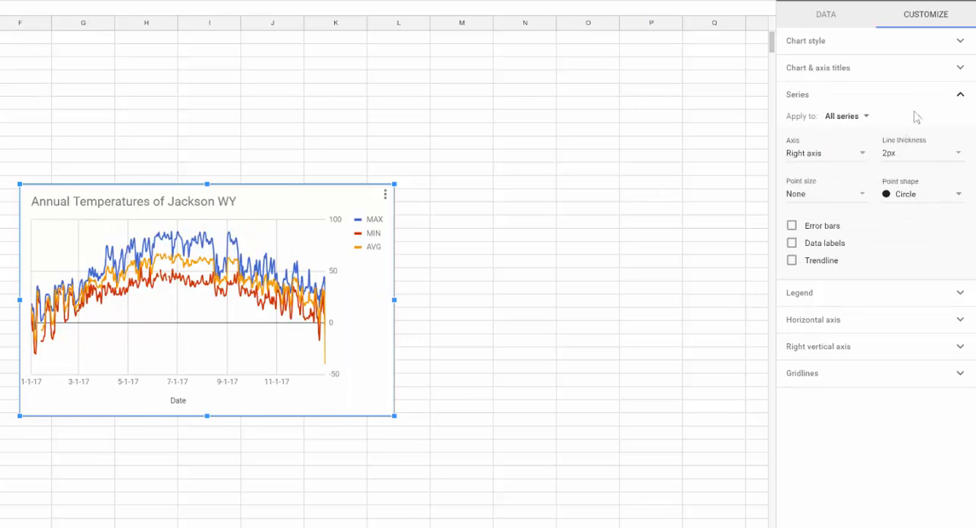
{"action": "left_click", "coordinate": [864, 120]}
{"action": "left_click", "coordinate": [860, 133]}
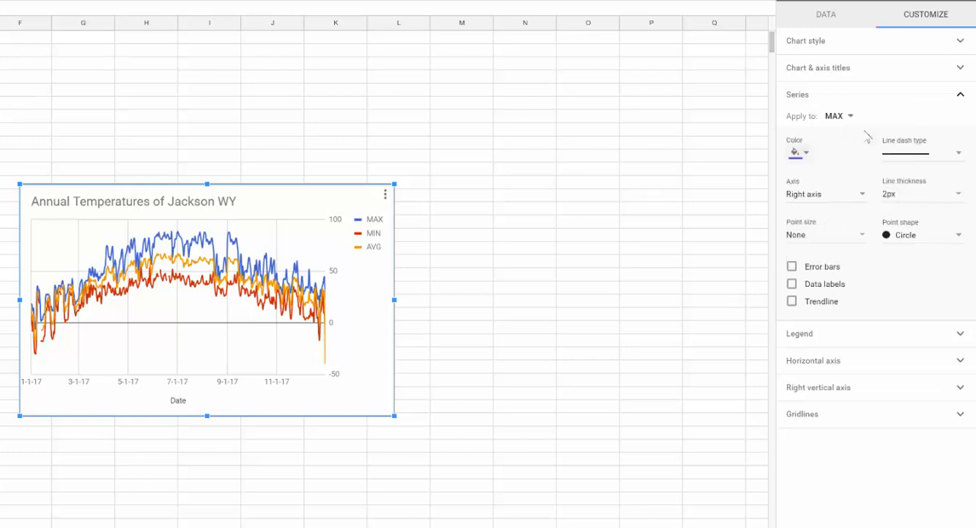
{"action": "left_click", "coordinate": [805, 154]}
{"action": "left_click", "coordinate": [810, 206]}
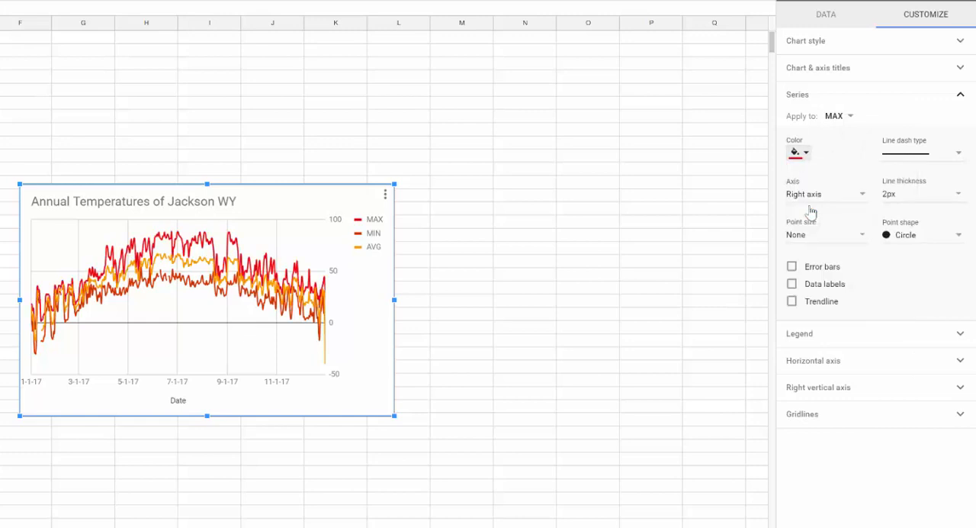
- Color the MIN series line cornflower blue
{"action": "left_click", "coordinate": [846, 120]}
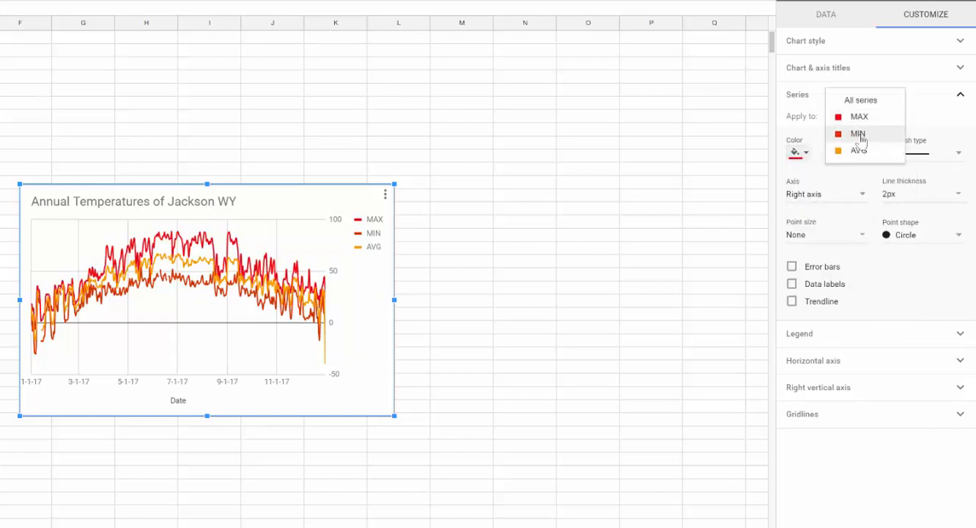
{"action": "left_click", "coordinate": [858, 135]}
{"action": "left_click", "coordinate": [805, 154]}
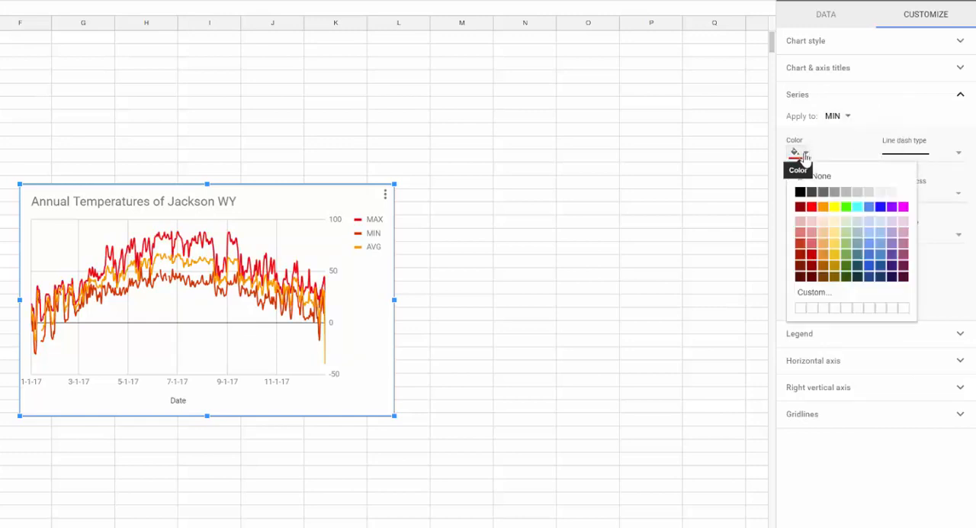
{"action": "left_click", "coordinate": [868, 208]}
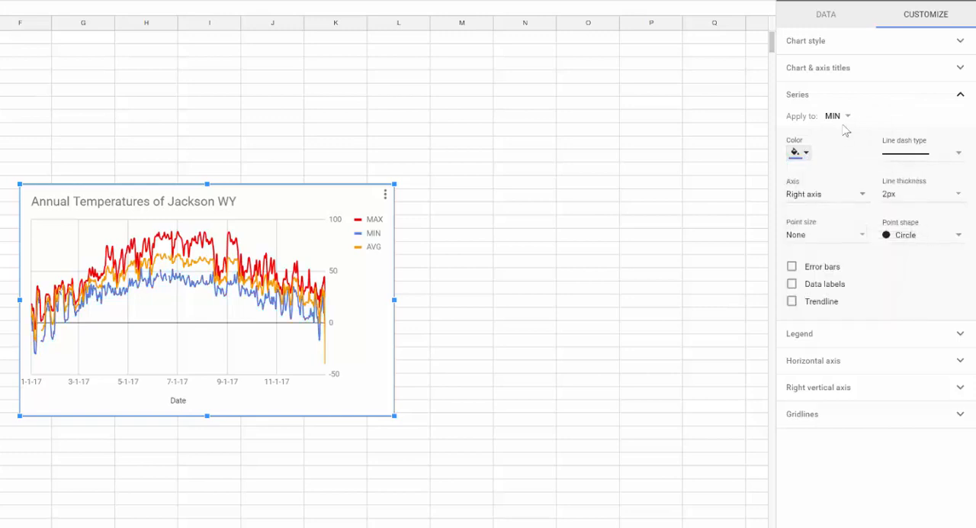
- Color the AVG series line medium green and close the series settings
{"action": "left_click", "coordinate": [842, 122]}
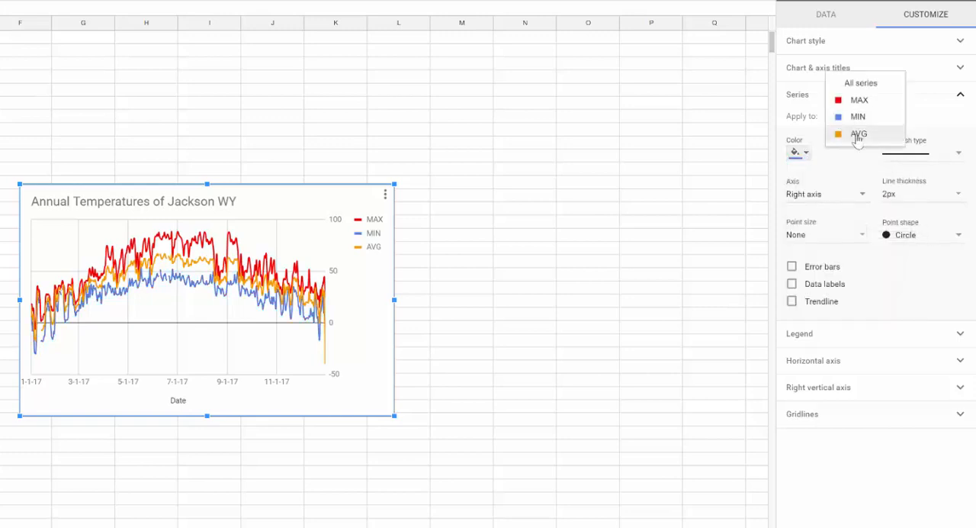
{"action": "left_click", "coordinate": [856, 135]}
{"action": "left_click", "coordinate": [799, 152]}
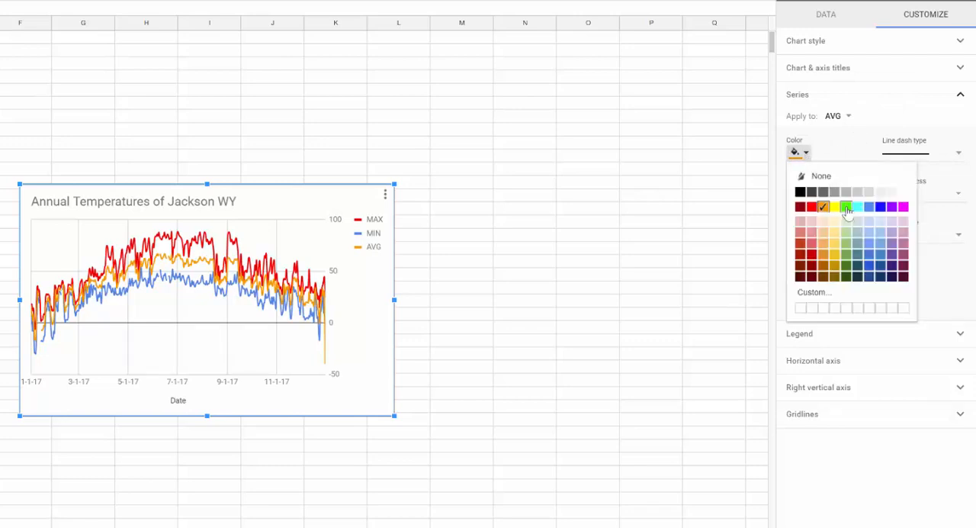
{"action": "left_click", "coordinate": [846, 244]}
{"action": "left_click", "coordinate": [959, 94]}
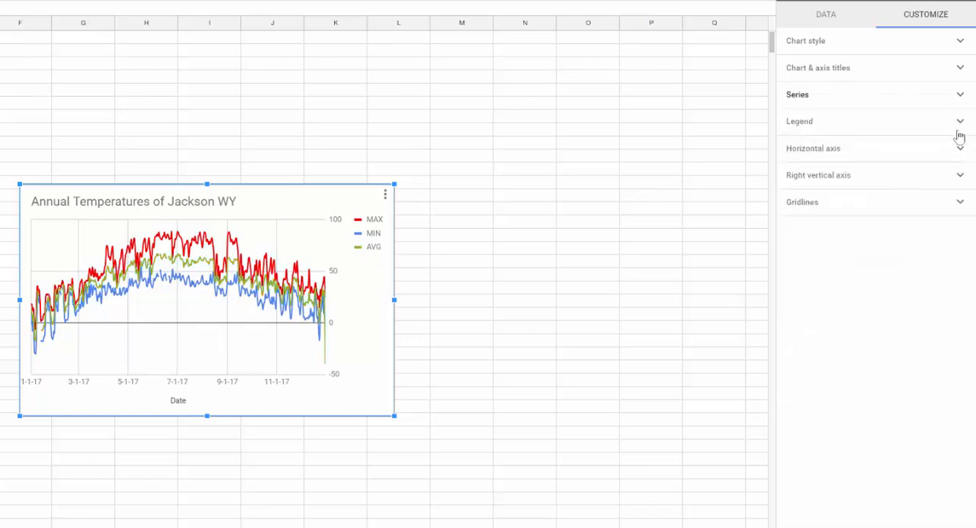
- Position the chart legend at the bottom of the chart
{"action": "left_click", "coordinate": [957, 128]}
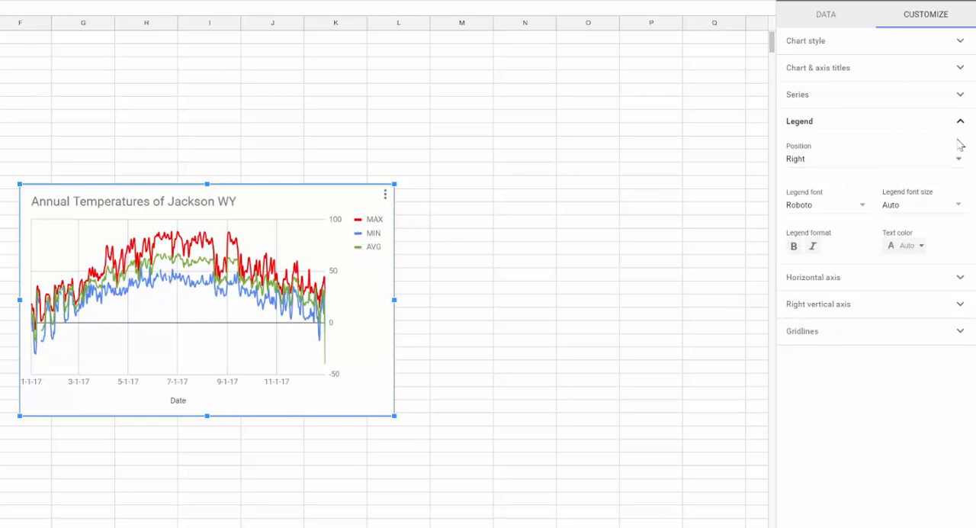
{"action": "left_click", "coordinate": [961, 163]}
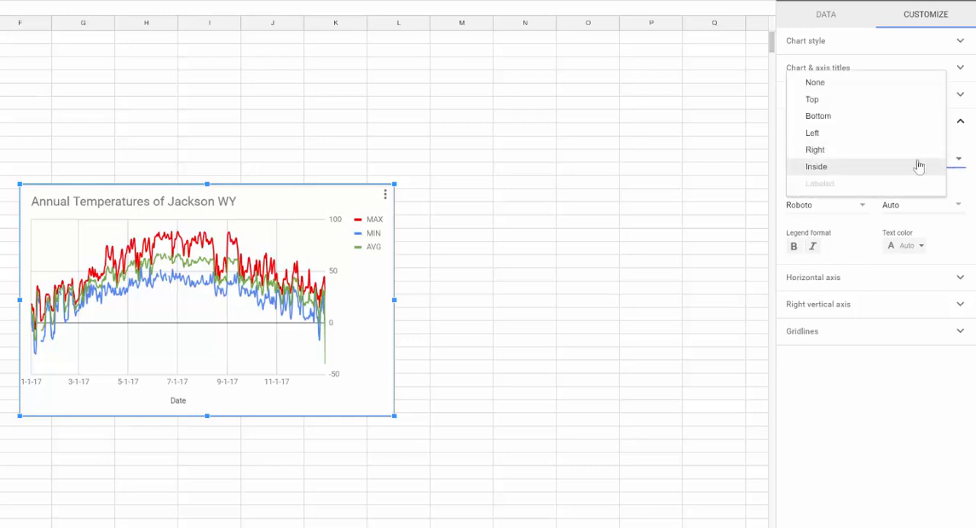
{"action": "left_click", "coordinate": [888, 118]}
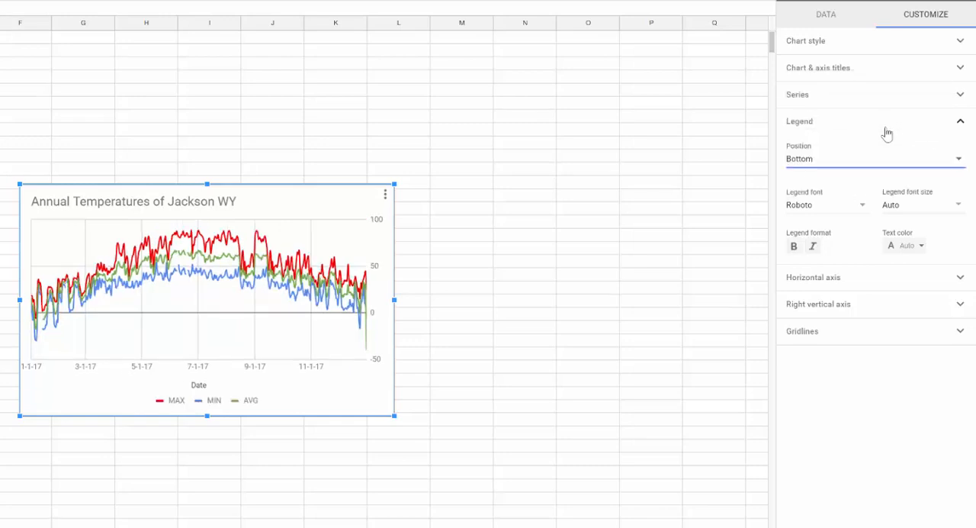
- Set the right vertical axis range to a minimum of -40 and a maximum of 120
{"action": "left_click", "coordinate": [965, 282]}
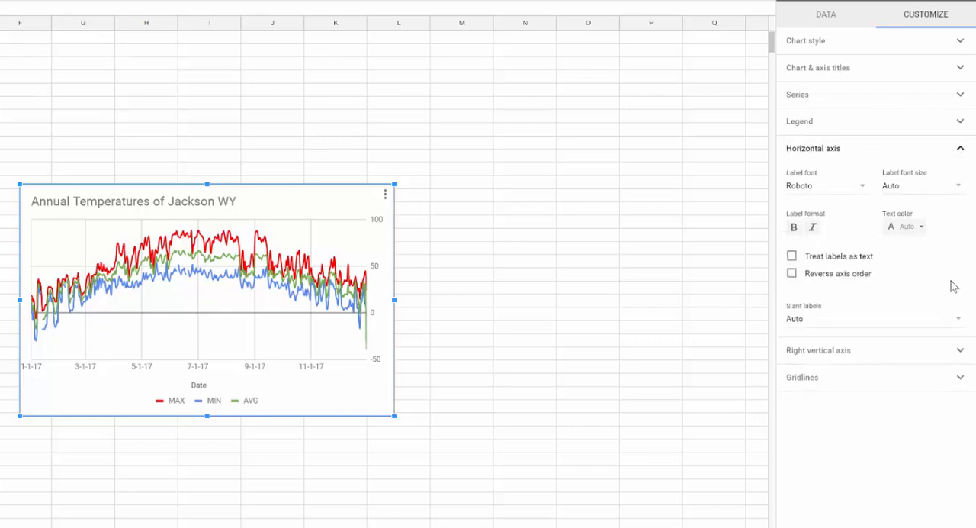
{"action": "left_click", "coordinate": [959, 353]}
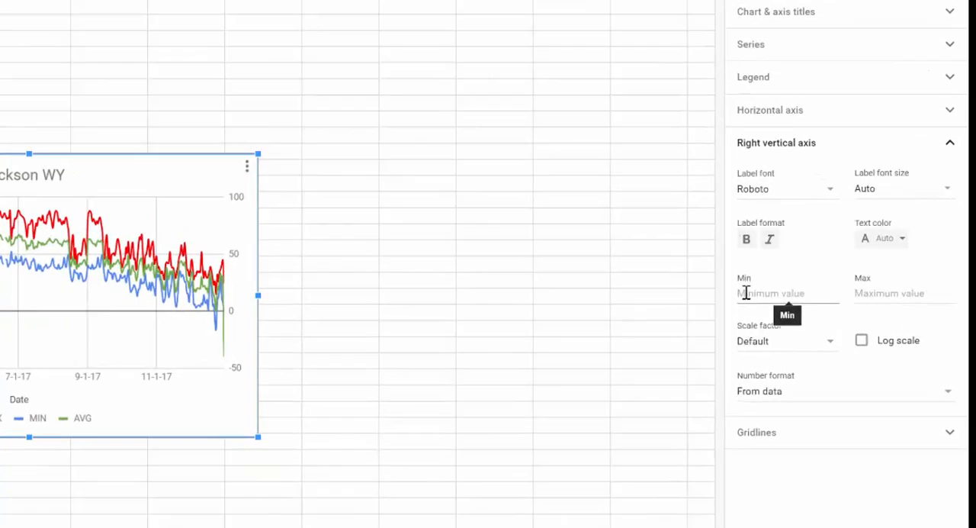
{"action": "left_click", "coordinate": [749, 294]}
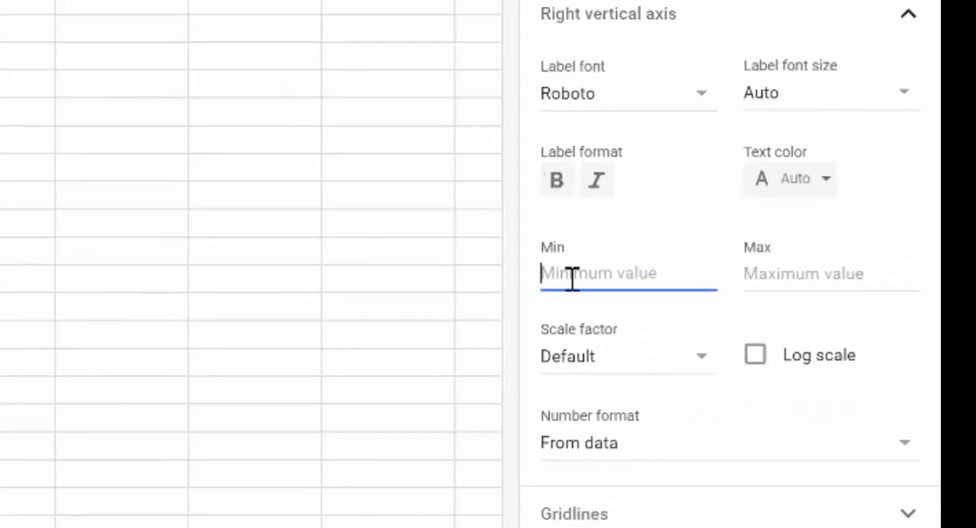
{"action": "type", "text": "-40"}
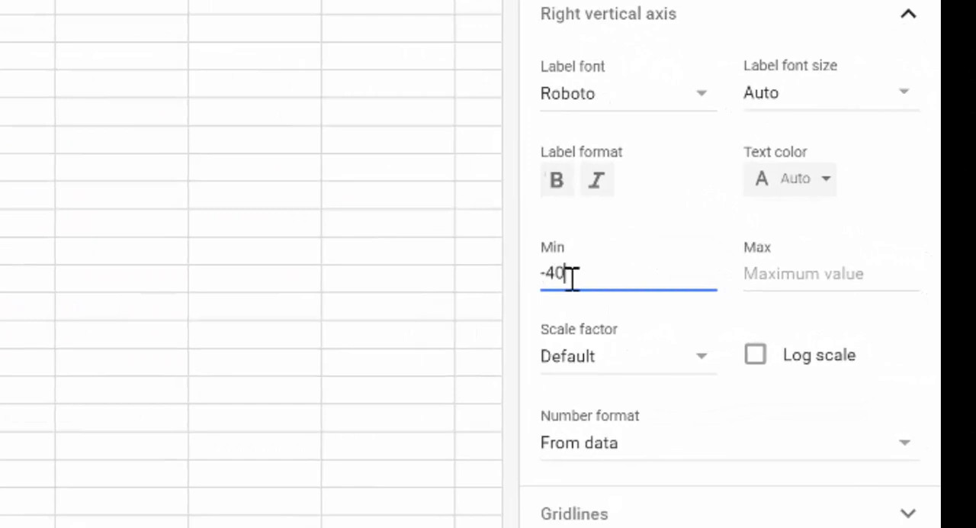
{"action": "left_click", "coordinate": [786, 275]}
{"action": "type", "text": "1"}
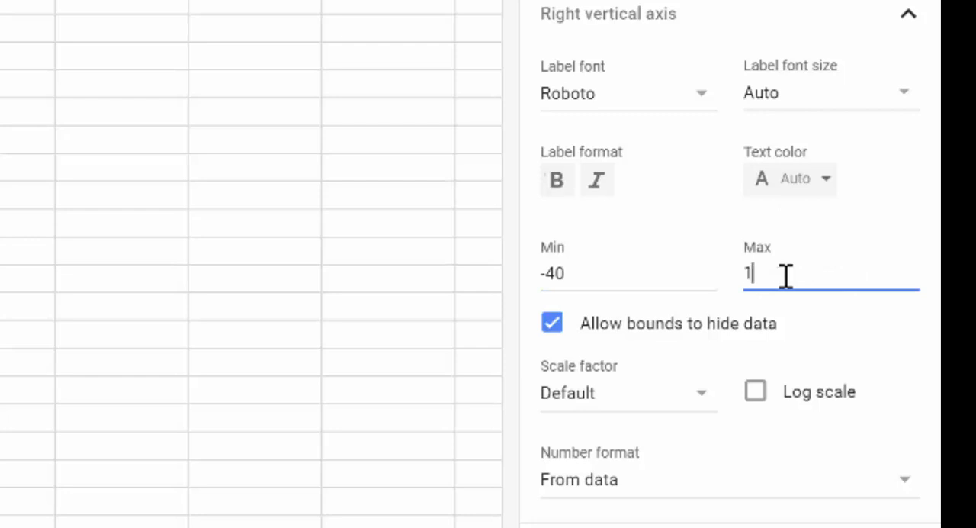
{"action": "type", "text": "20"}
- Set the horizontal axis major gridline count to 10 and color those gridlines black
{"action": "left_click", "coordinate": [960, 118]}
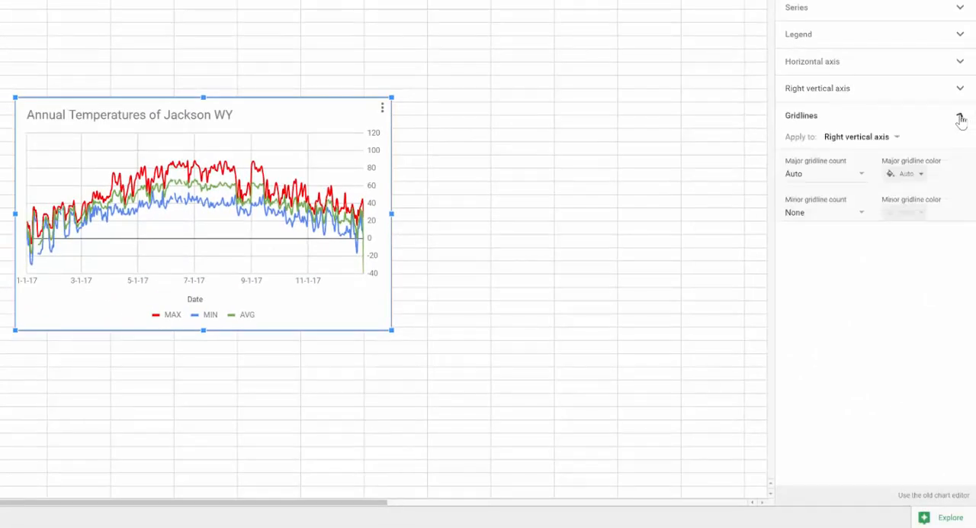
{"action": "left_click", "coordinate": [893, 142]}
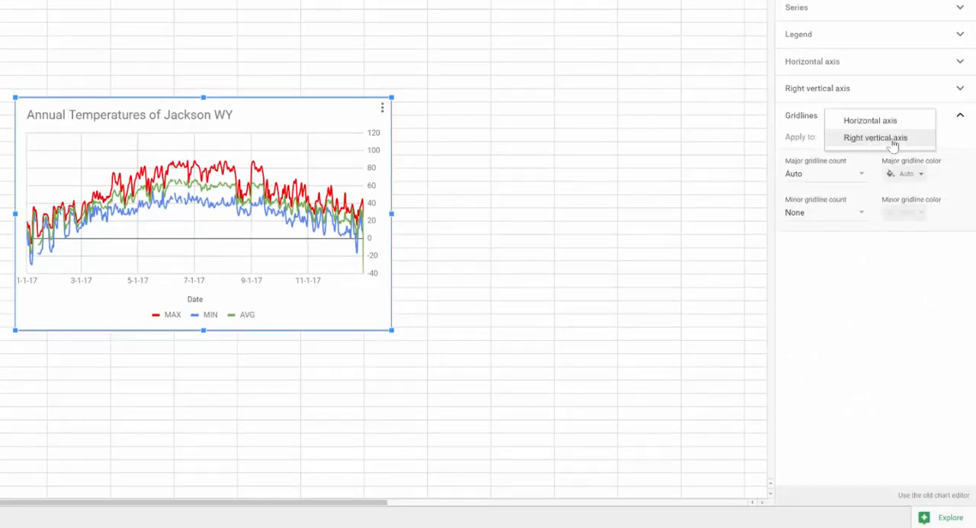
{"action": "left_click", "coordinate": [893, 142]}
{"action": "left_click", "coordinate": [892, 139]}
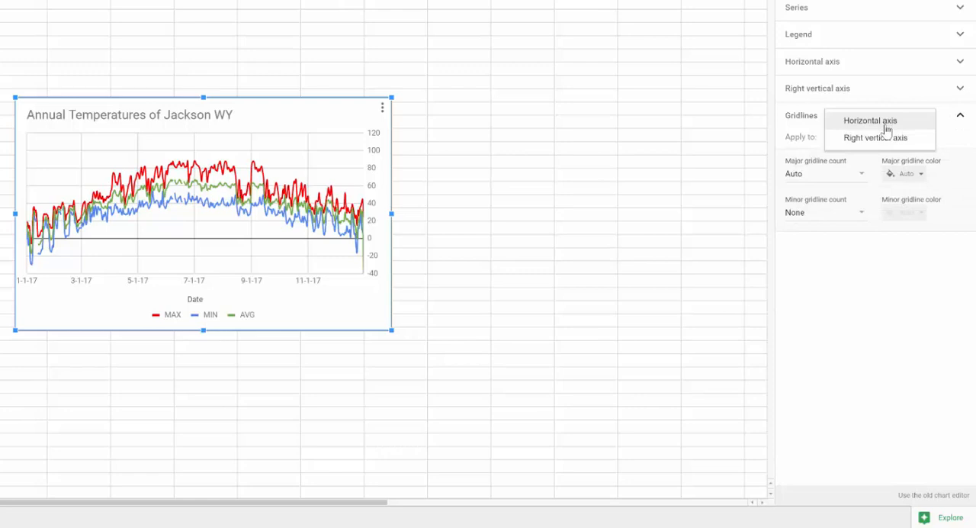
{"action": "left_click", "coordinate": [885, 125]}
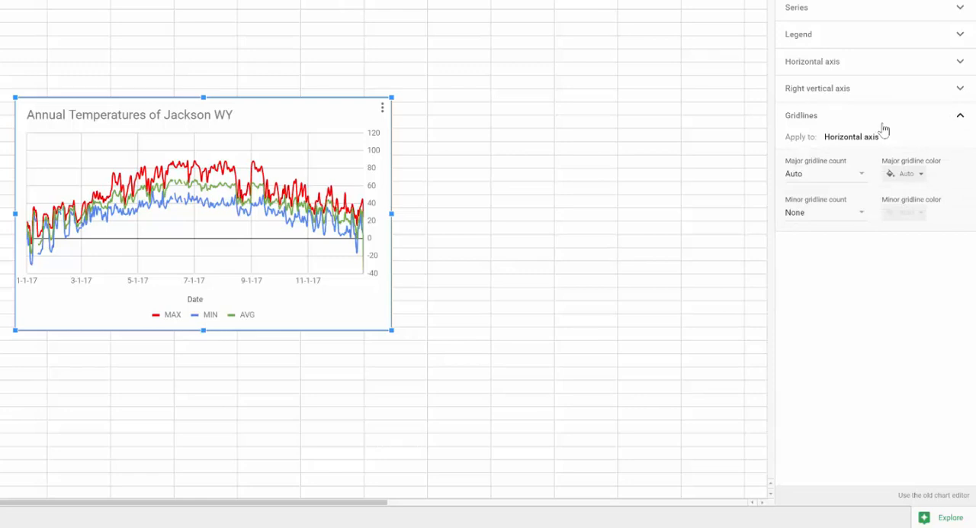
{"action": "left_click", "coordinate": [845, 175]}
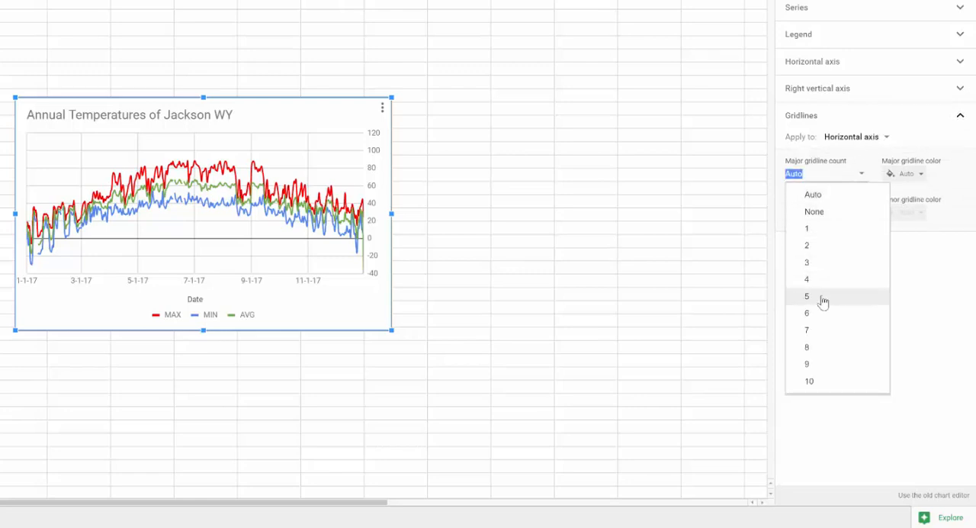
{"action": "left_click", "coordinate": [809, 381]}
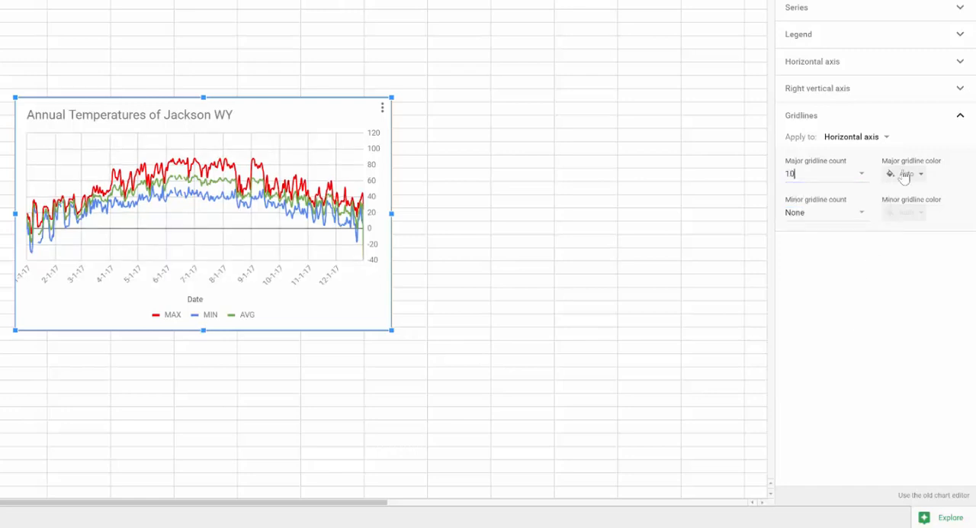
{"action": "left_click", "coordinate": [909, 174]}
{"action": "left_click", "coordinate": [808, 212]}
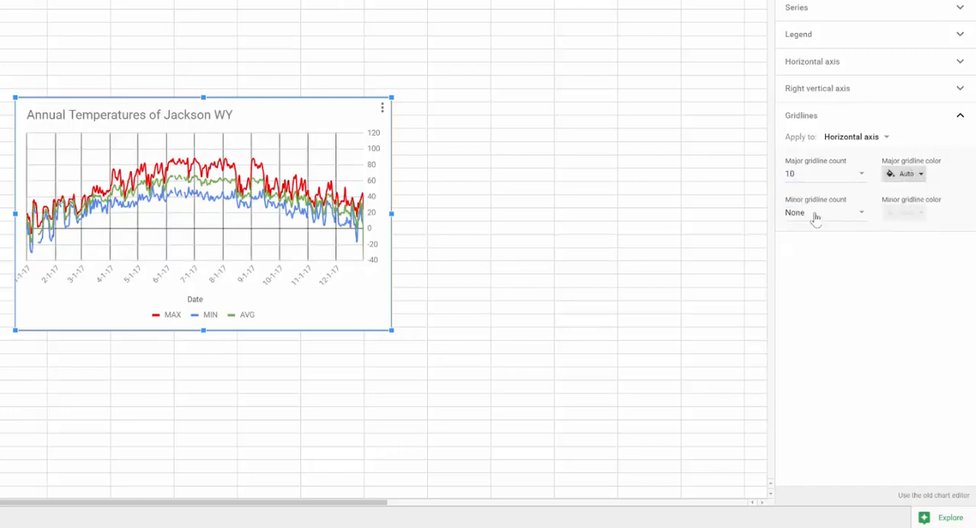
- Set the horizontal axis minor gridline count to 3 and color those gridlines gray
{"action": "left_click", "coordinate": [862, 218]}
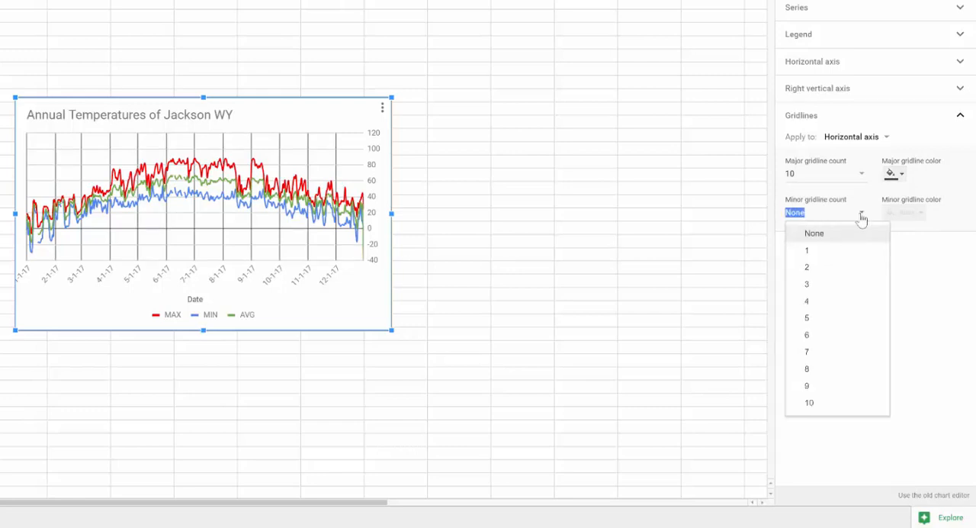
{"action": "left_click", "coordinate": [828, 282]}
{"action": "left_click", "coordinate": [904, 212]}
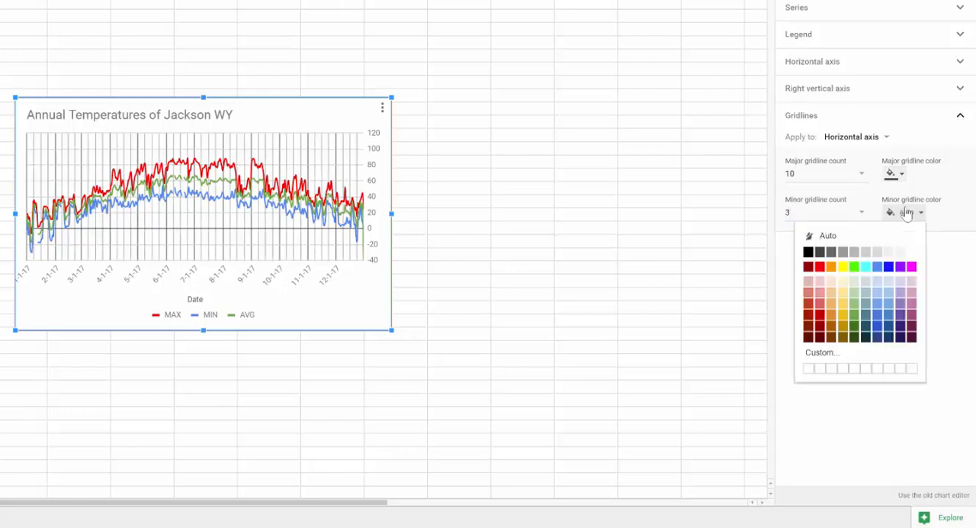
{"action": "left_click", "coordinate": [891, 254]}
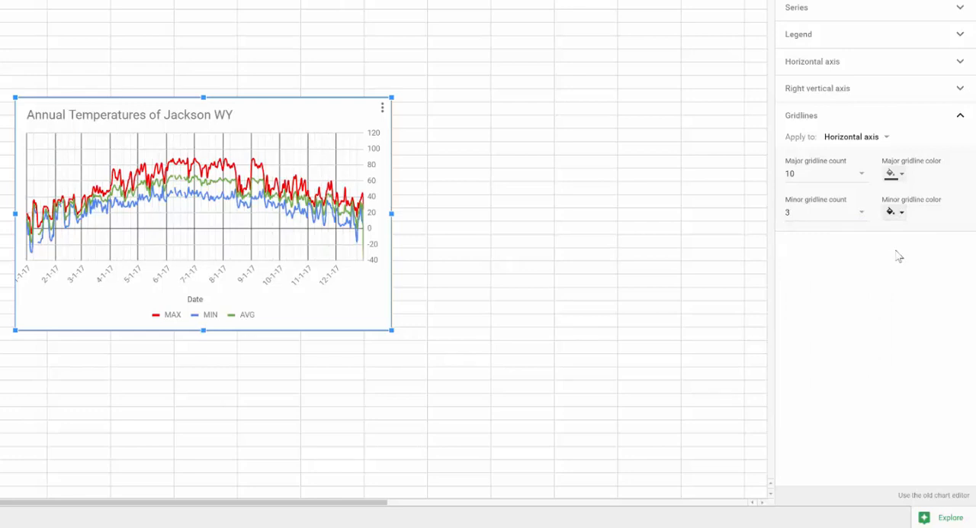
{"action": "left_click", "coordinate": [903, 214]}
{"action": "left_click", "coordinate": [868, 252]}
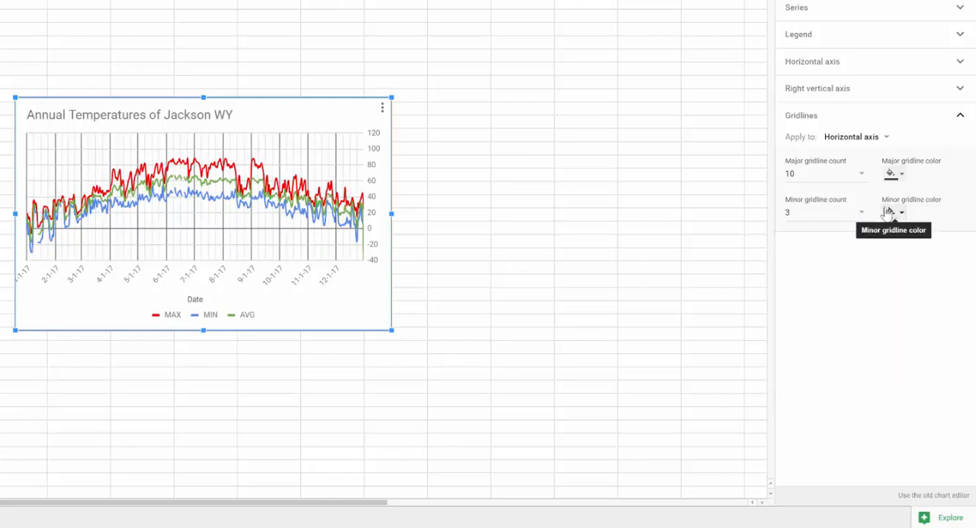
- Set the right vertical axis major gridline count to 10 and color those gridlines black
{"action": "left_click", "coordinate": [864, 142]}
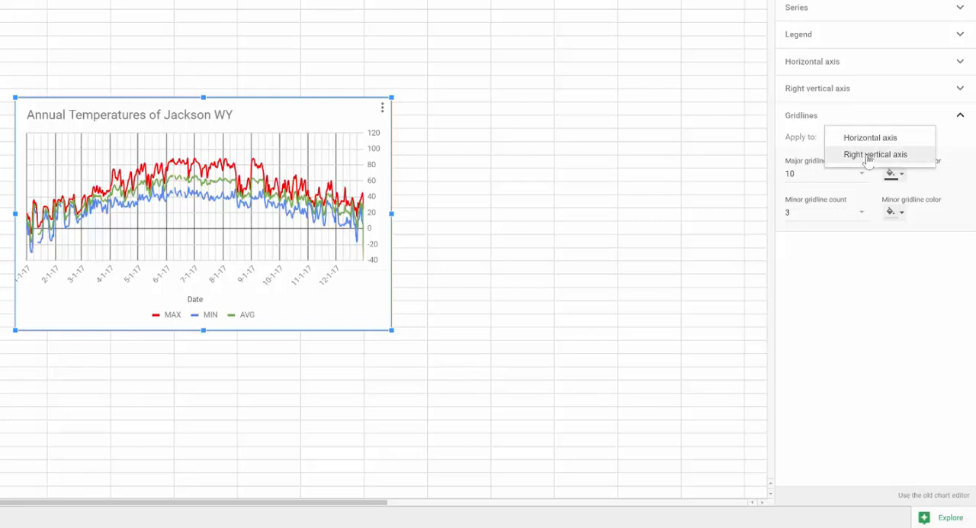
{"action": "left_click", "coordinate": [867, 155]}
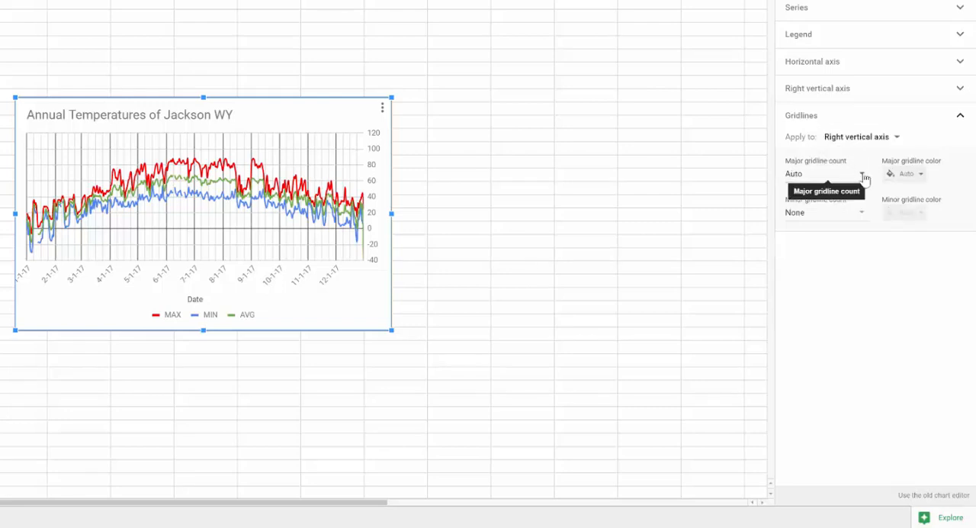
{"action": "left_click", "coordinate": [865, 178]}
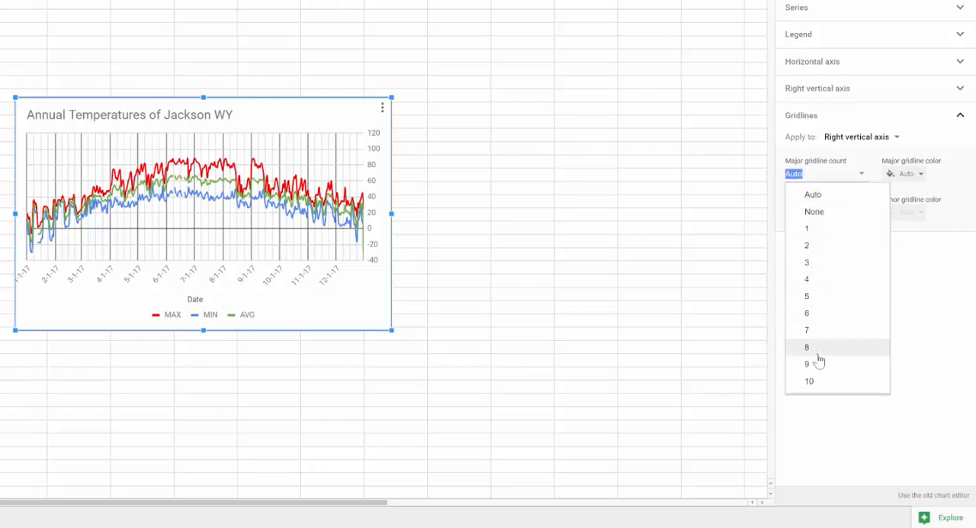
{"action": "left_click", "coordinate": [819, 391]}
{"action": "left_click", "coordinate": [917, 174]}
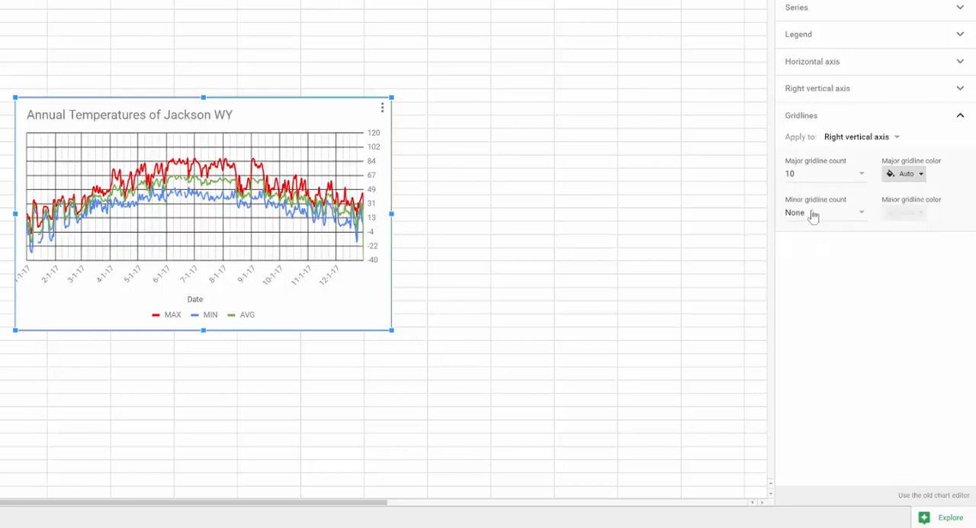
{"action": "left_click", "coordinate": [812, 213]}
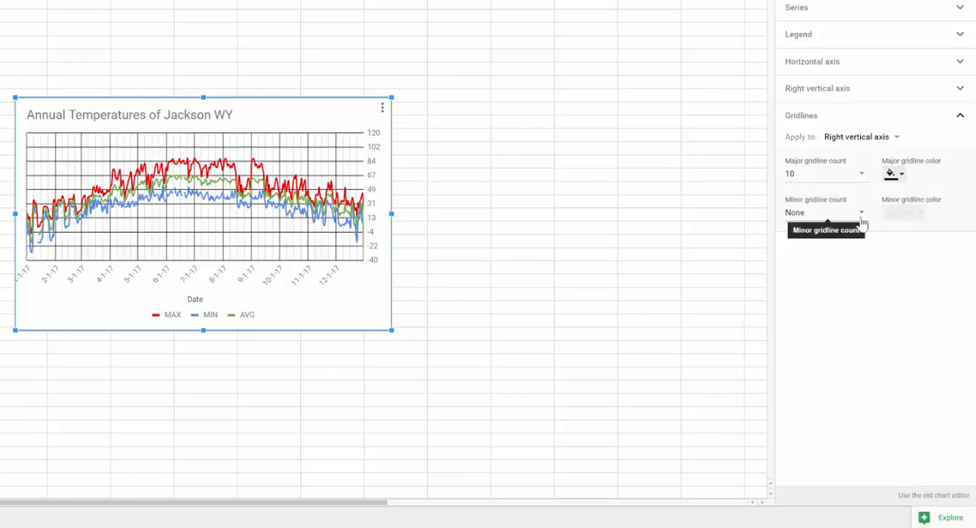
- Set the right vertical axis minor gridline count to 7 and color those gridlines light gray
{"action": "left_click", "coordinate": [862, 214]}
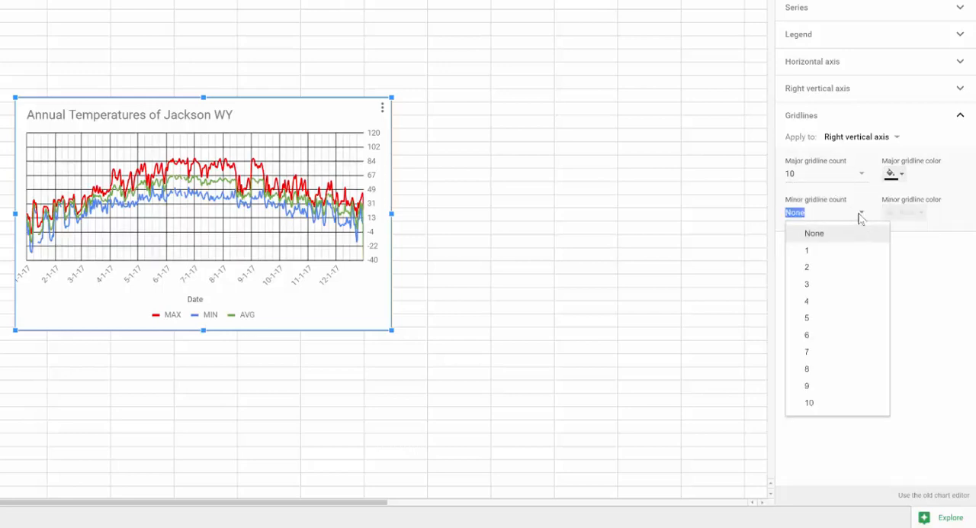
{"action": "left_click", "coordinate": [824, 355]}
{"action": "left_click", "coordinate": [915, 213]}
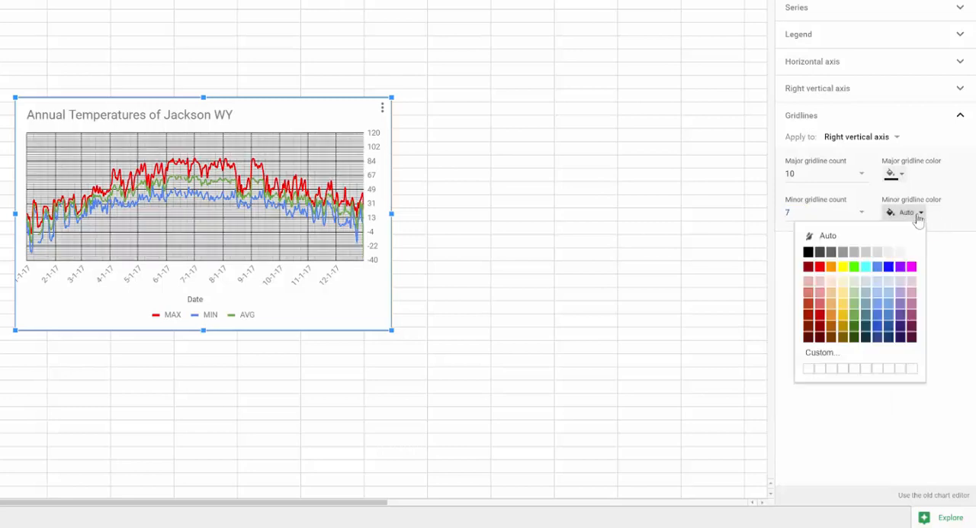
{"action": "left_click", "coordinate": [890, 254]}
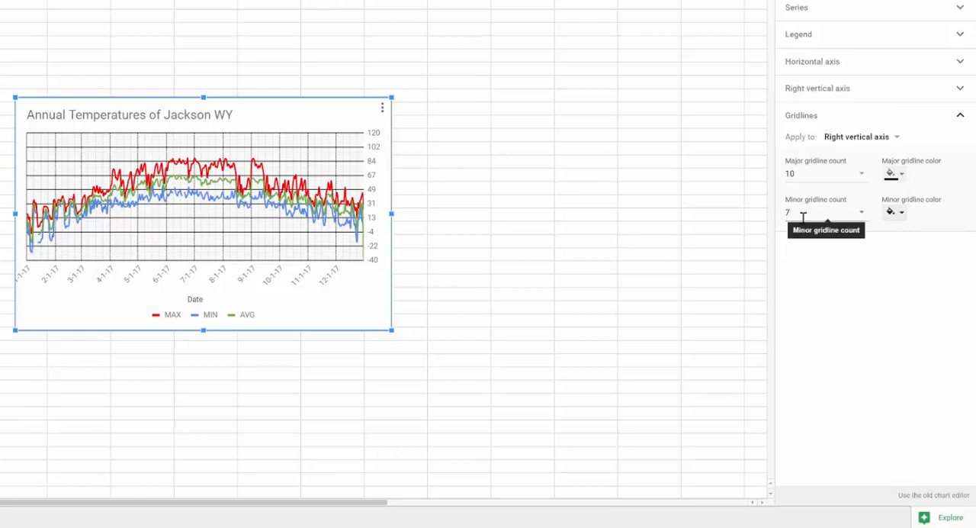
- Move the Annual Temperatures of Jackson WY chart to its own sheet
{"action": "left_click", "coordinate": [627, 277]}
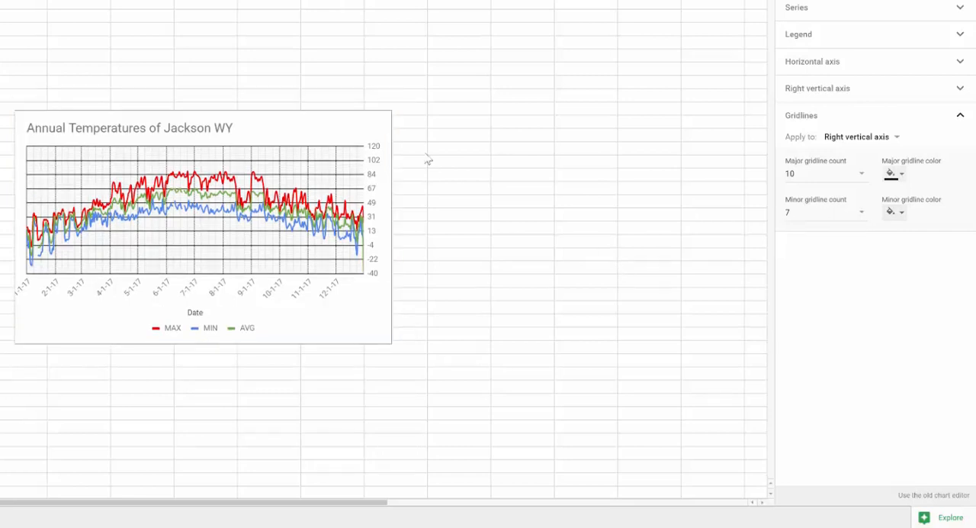
{"action": "left_click", "coordinate": [378, 131]}
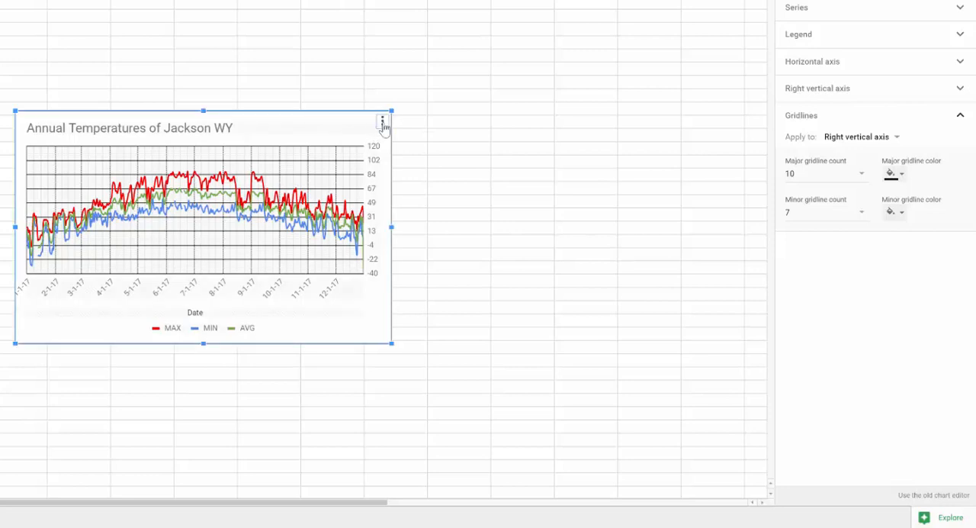
{"action": "left_click", "coordinate": [382, 124]}
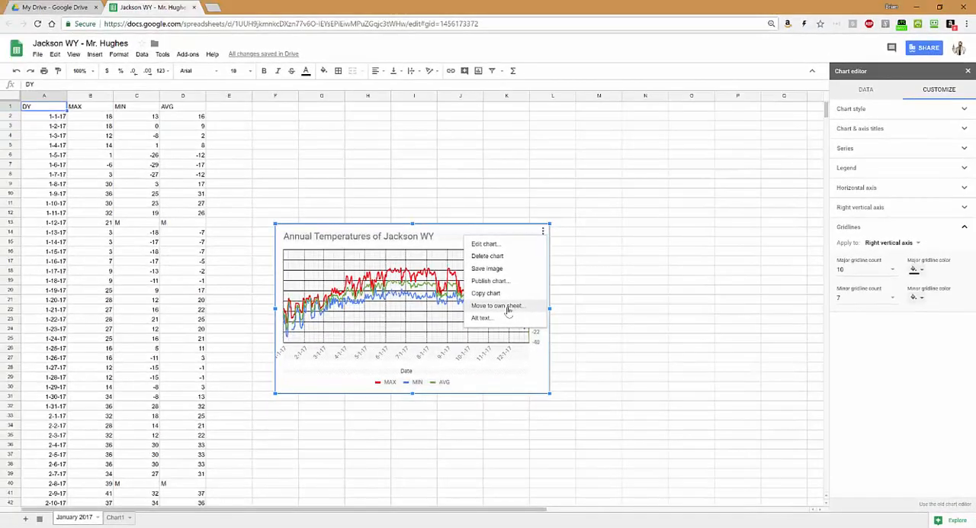
{"action": "left_click", "coordinate": [498, 305]}
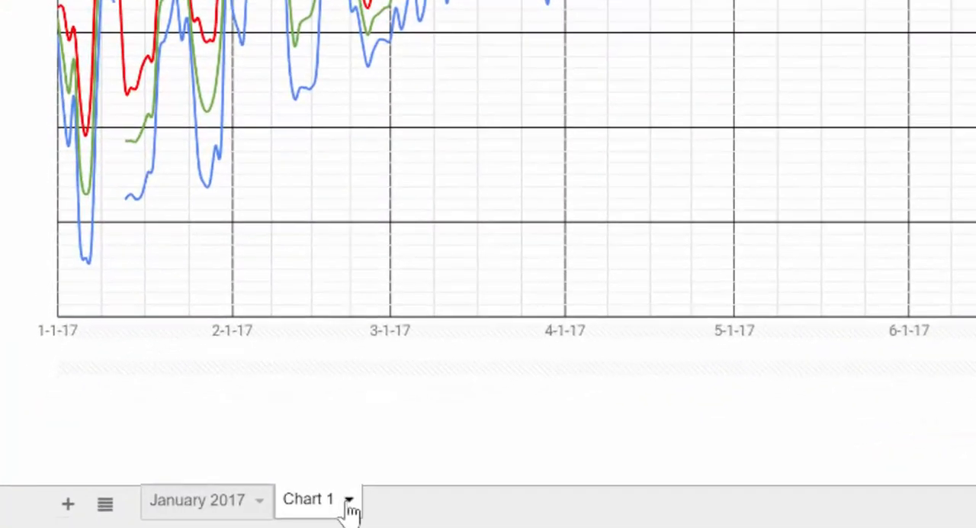
- Reorder the sheets so Chart 1 comes before January 2017, and check both sheets
{"action": "left_click", "coordinate": [349, 505]}
{"action": "left_click_drag", "start_coordinate": [351, 507], "coordinate": [205, 515]}
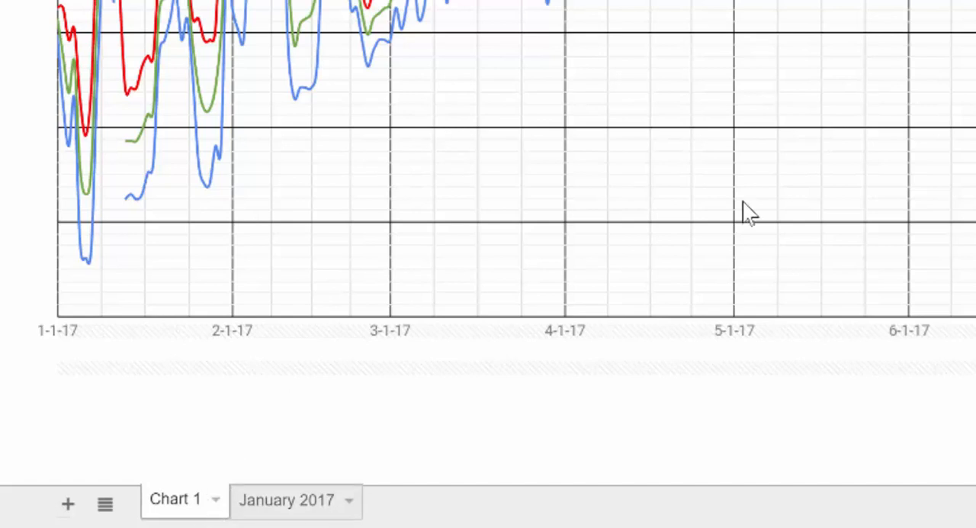
{"action": "left_click", "coordinate": [288, 500]}
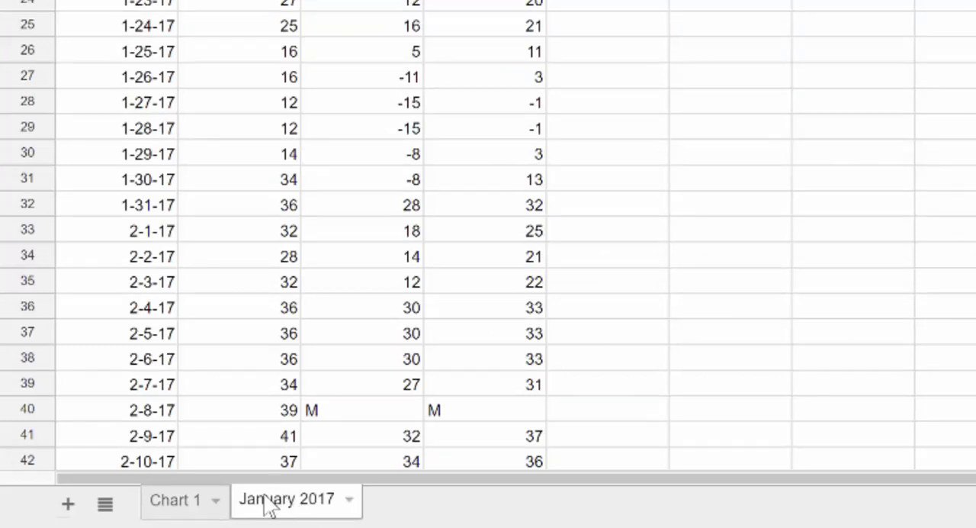
{"action": "left_click", "coordinate": [180, 500]}
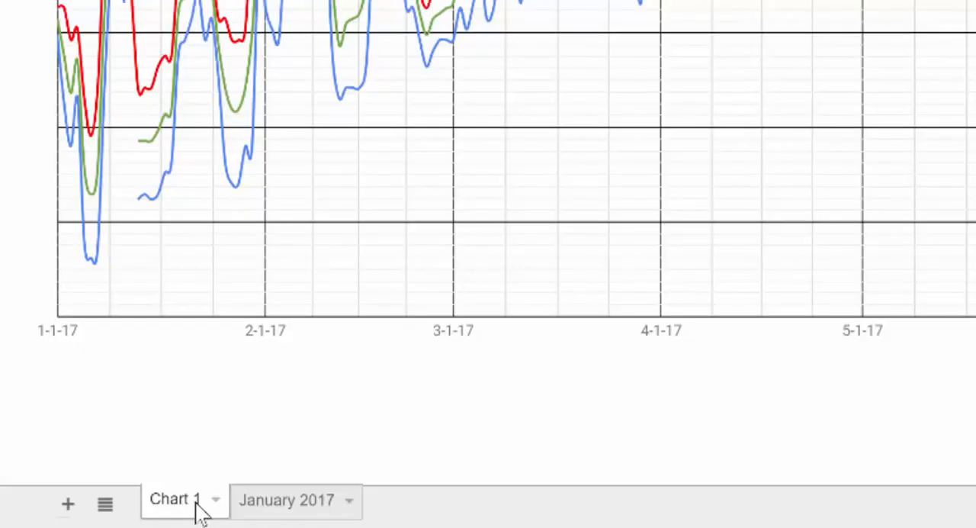
- Rename the Chart 1 sheet as Graph
{"action": "left_click", "coordinate": [217, 501]}
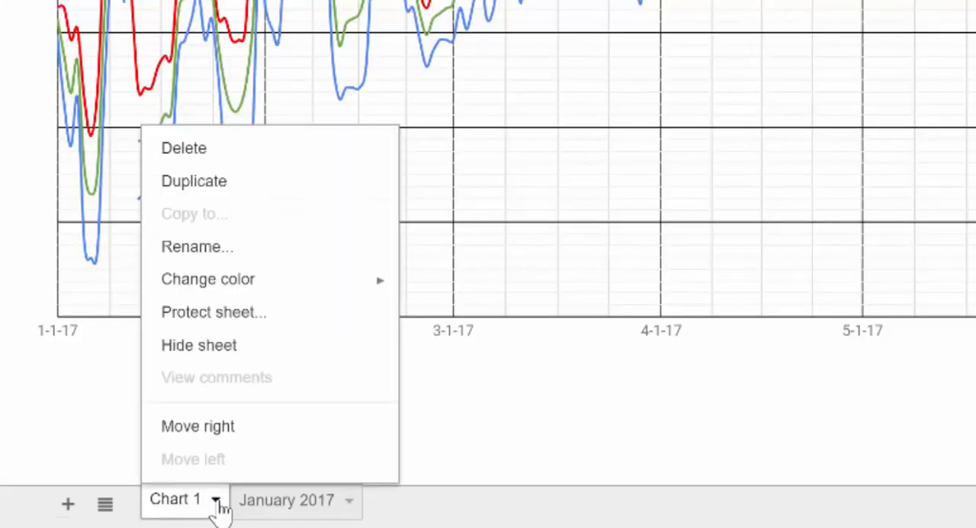
{"action": "left_click", "coordinate": [246, 249]}
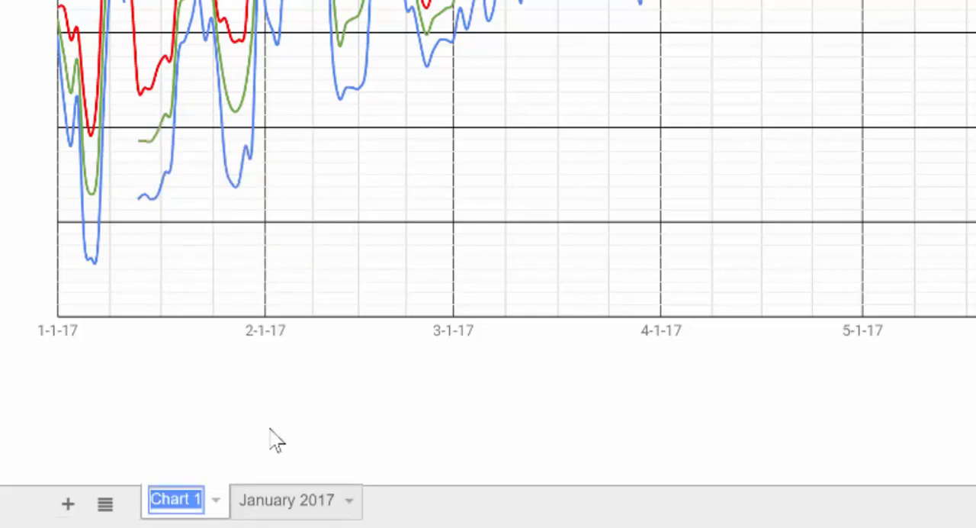
{"action": "type", "text": "Graph"}
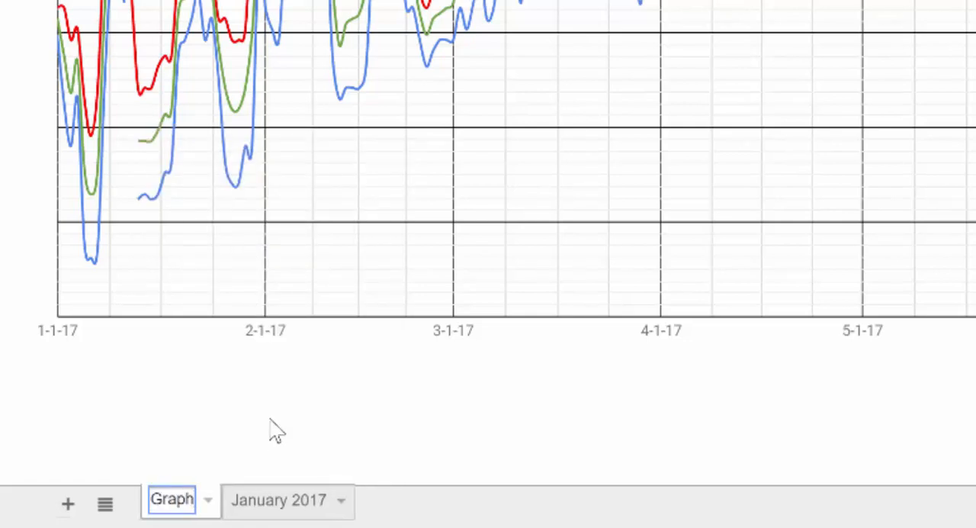
- Rename the January 2017 sheet as Data Table and return to the Graph sheet
{"action": "left_click", "coordinate": [341, 503]}
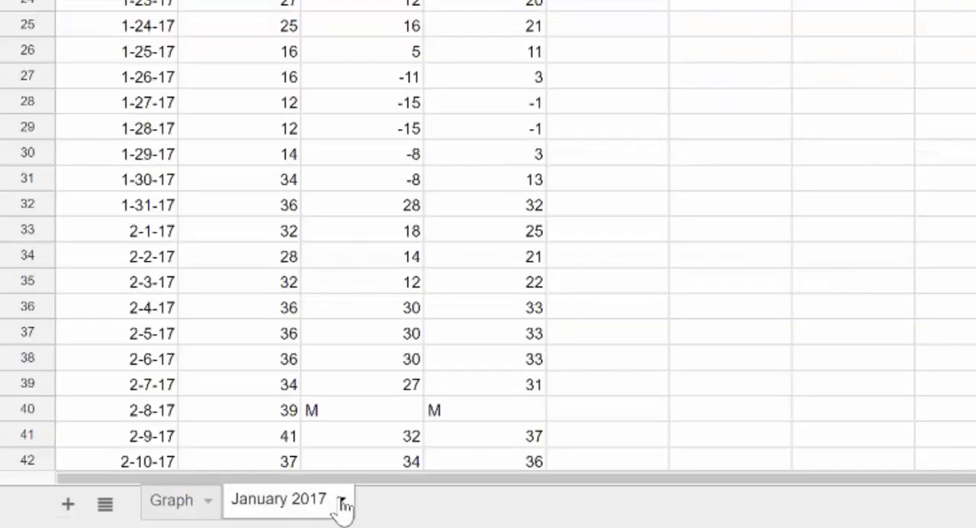
{"action": "left_click", "coordinate": [342, 503]}
{"action": "left_click", "coordinate": [312, 253]}
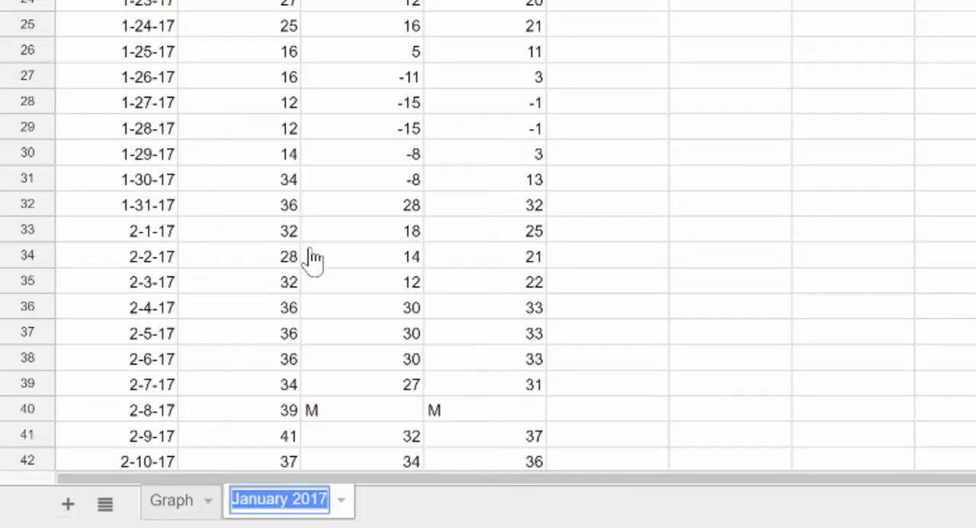
{"action": "type", "text": "Data Table"}
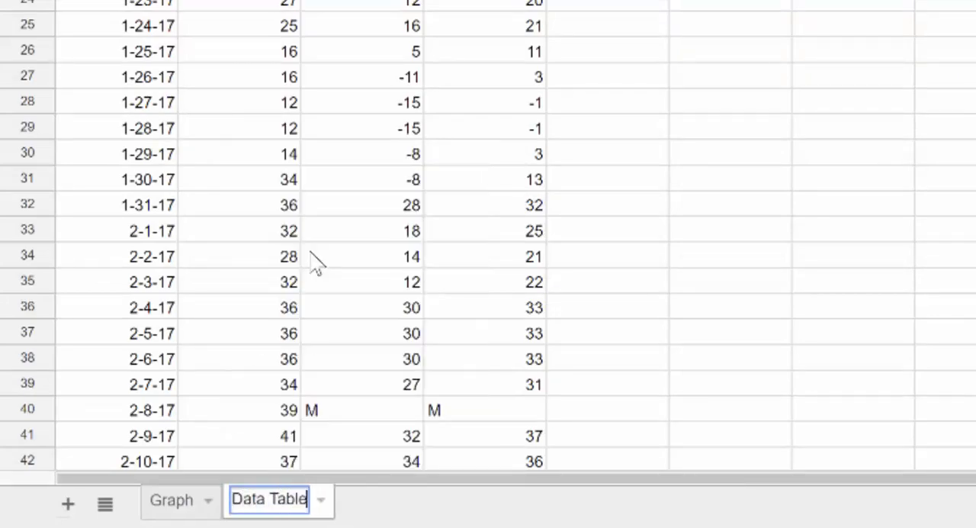
{"action": "left_click", "coordinate": [416, 204]}
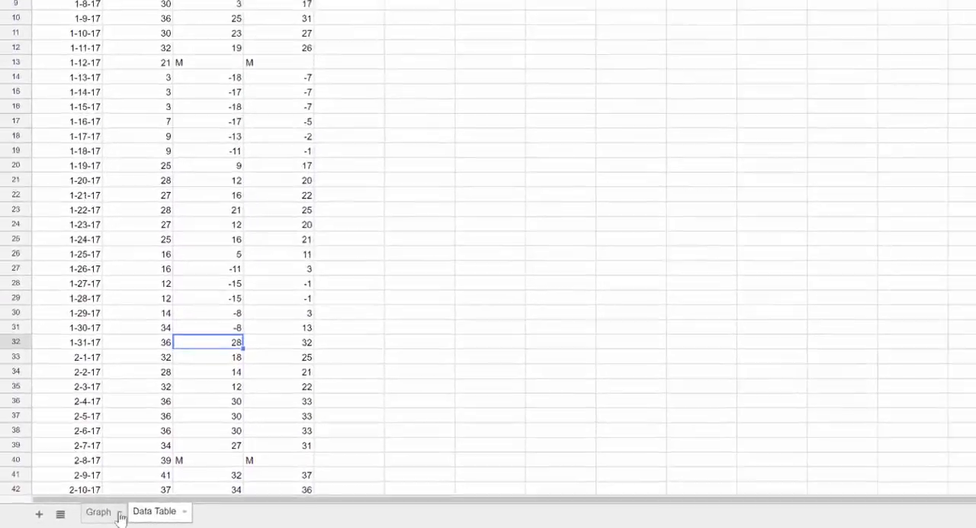
{"action": "left_click", "coordinate": [98, 511]}
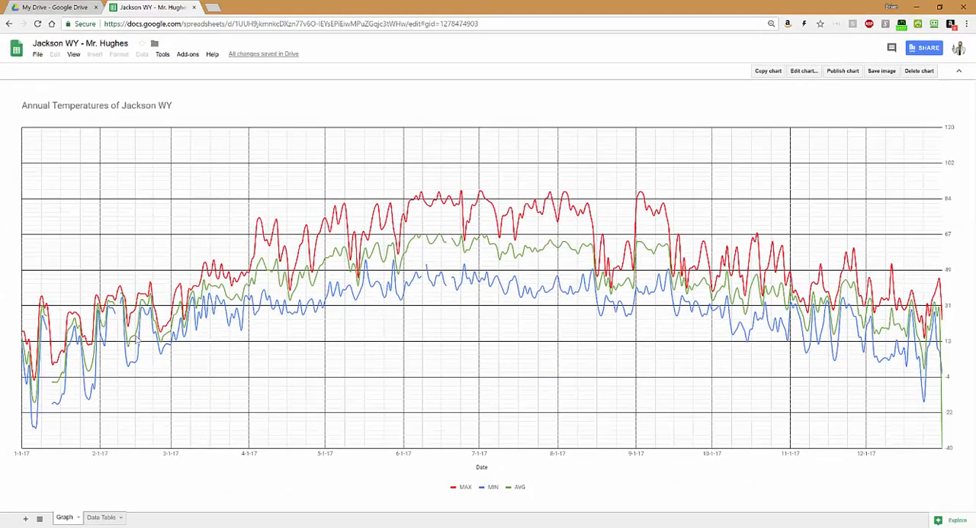
- Share the spreadsheet with the recipient by name, granting Can edit access, and send the invitation
{"action": "left_click", "coordinate": [921, 48]}
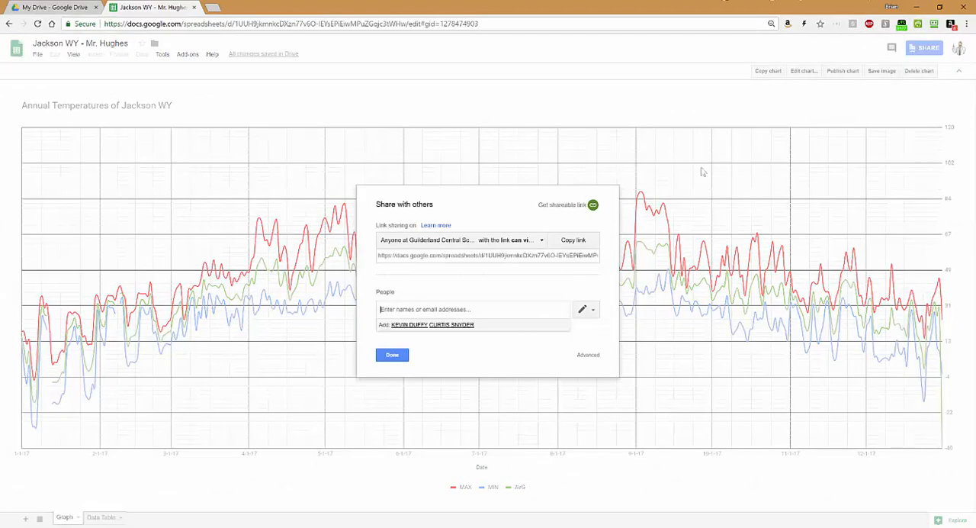
{"action": "type", "text": "Hughes"}
{"action": "left_click", "coordinate": [441, 324]}
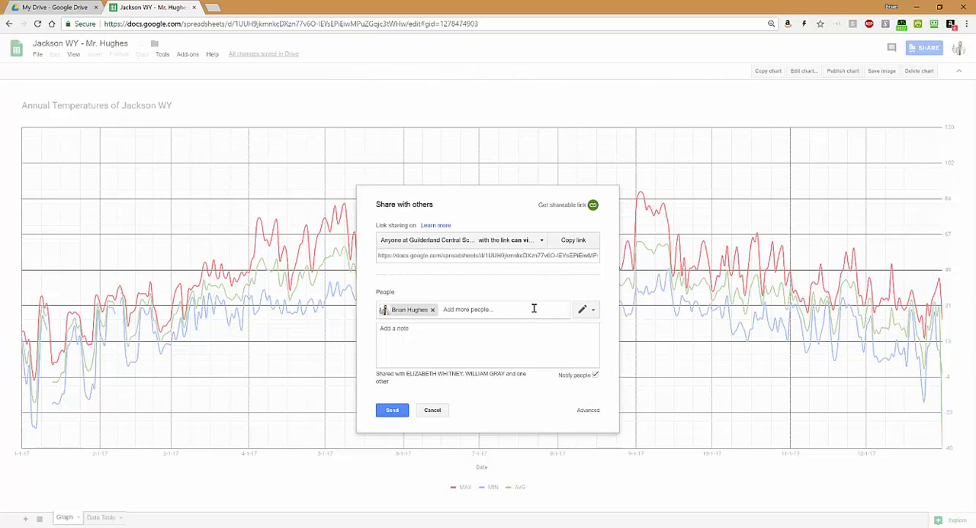
{"action": "left_click", "coordinate": [594, 311]}
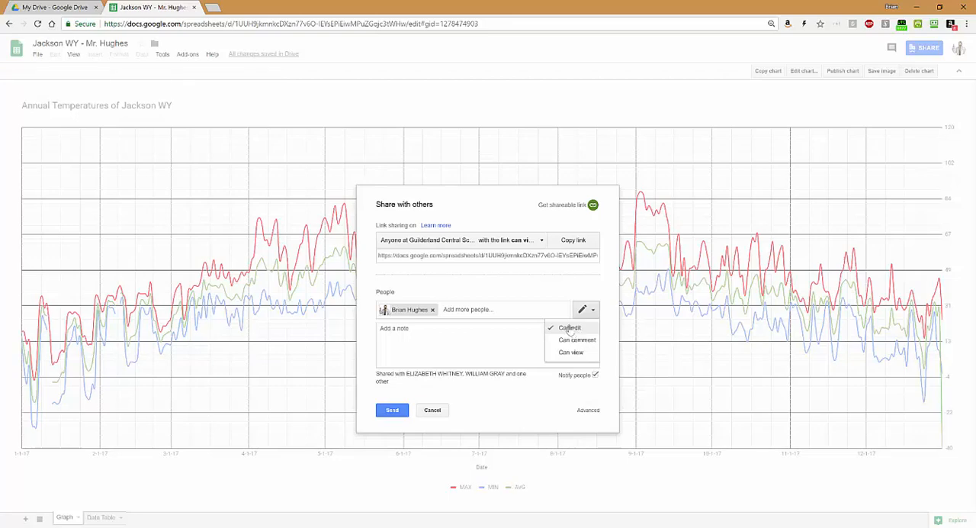
{"action": "left_click", "coordinate": [392, 410]}
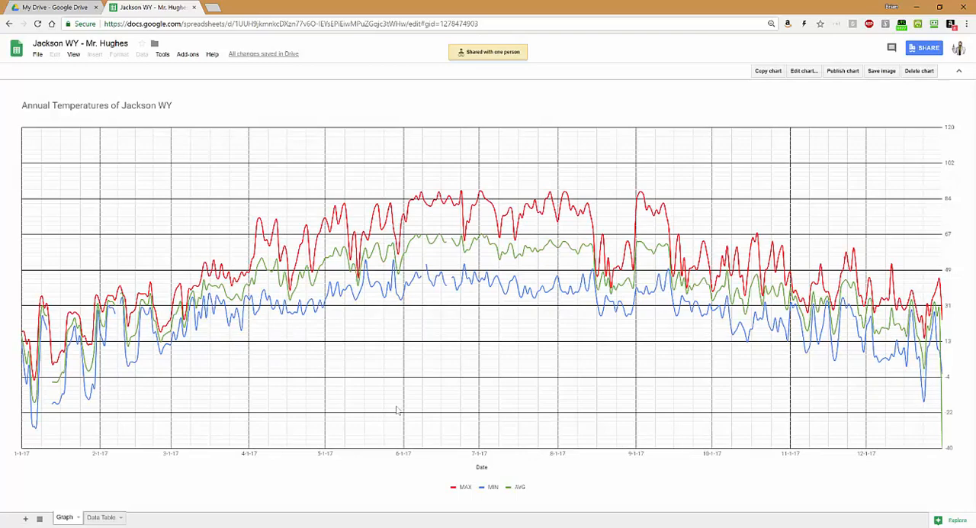